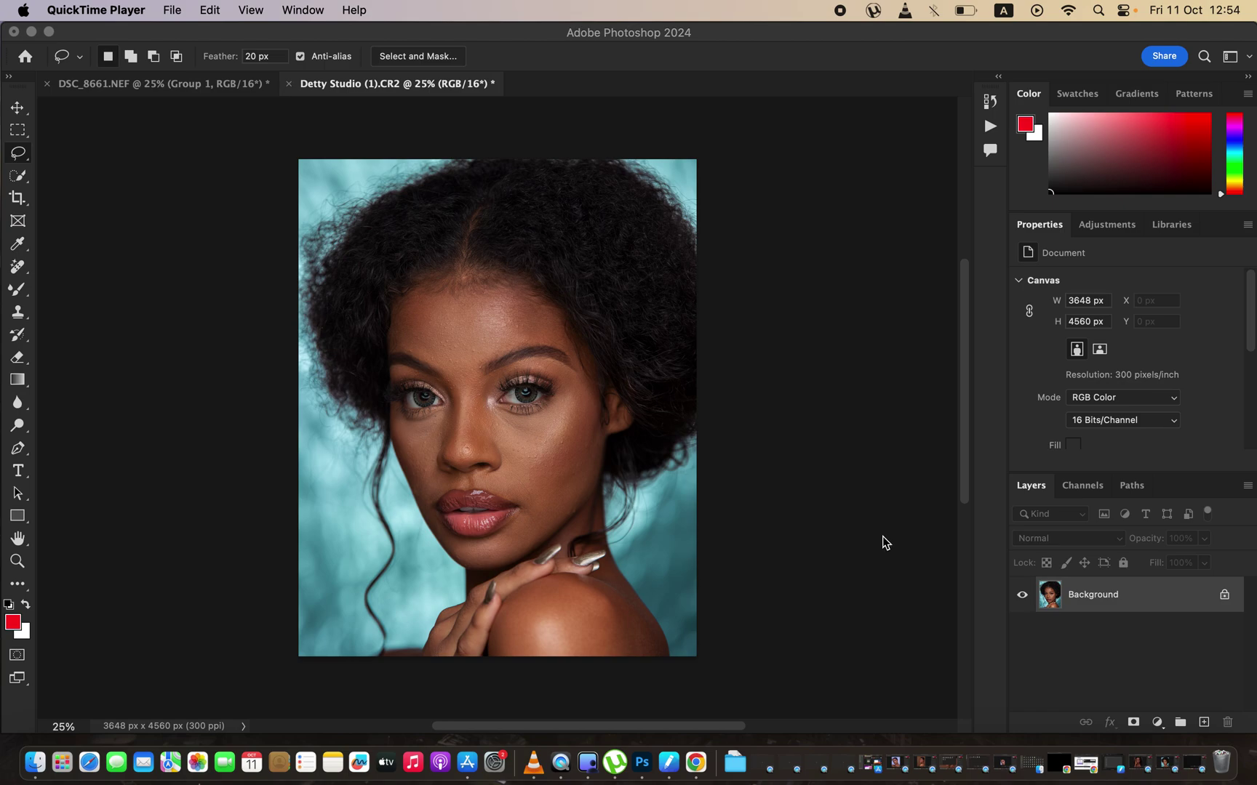
Duplicate the Background layer twice
left_click(1139, 602)
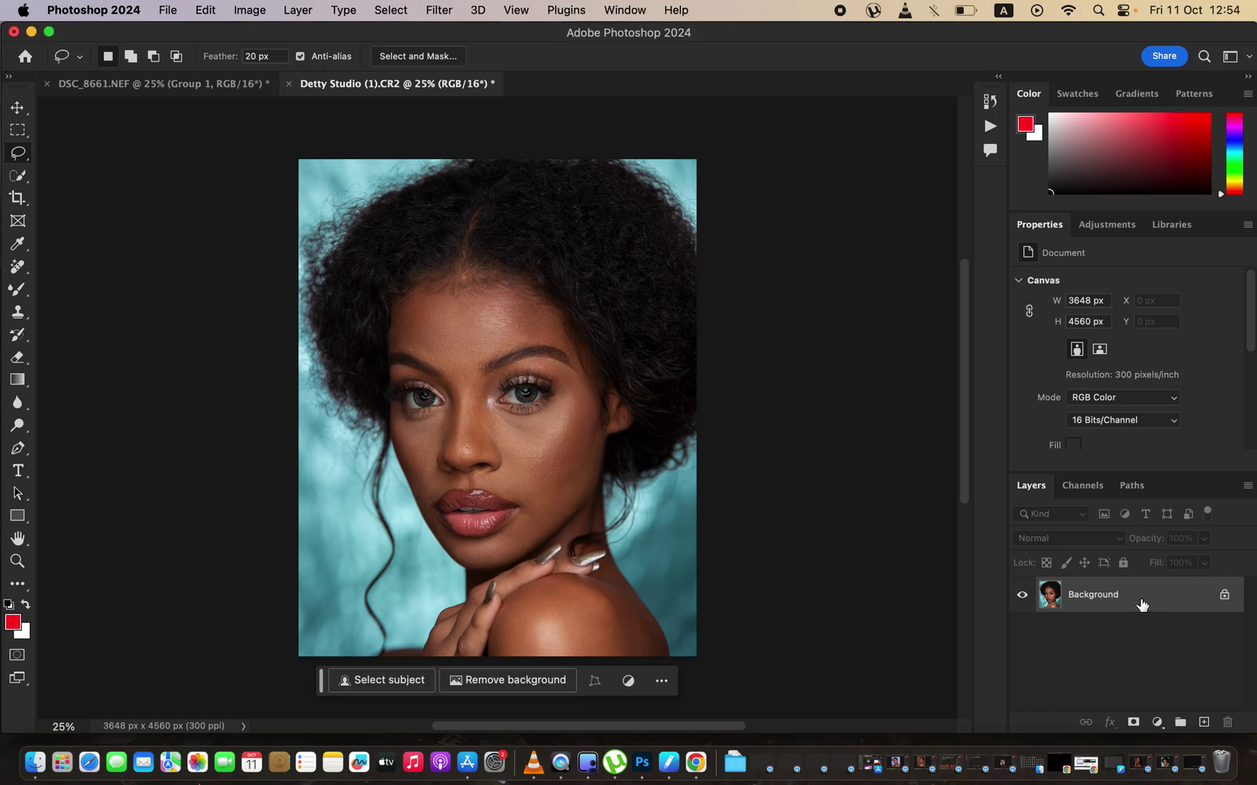
key("super+j")
key("super+j")
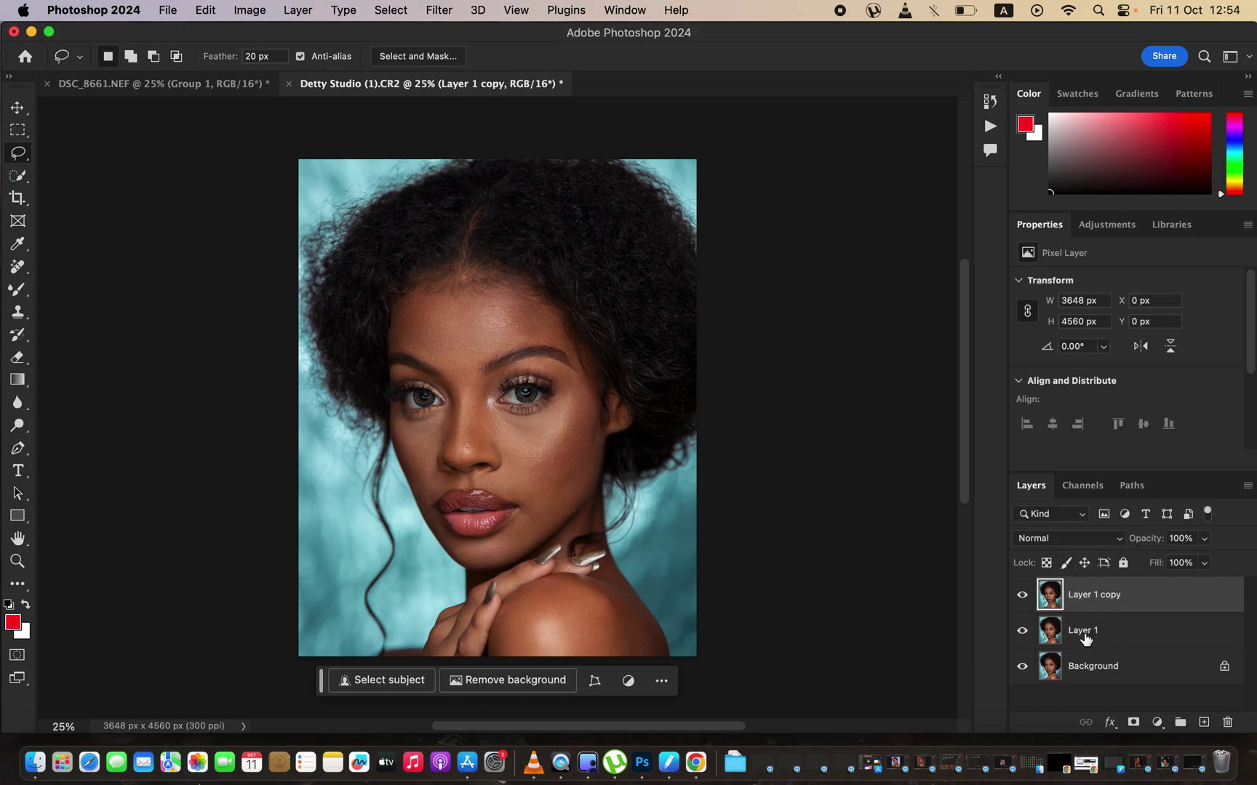
Rename the lower duplicate layer COLOR and the upper duplicate layer TEXTURE
double_click(1085, 634)
key("Caps_Lock")
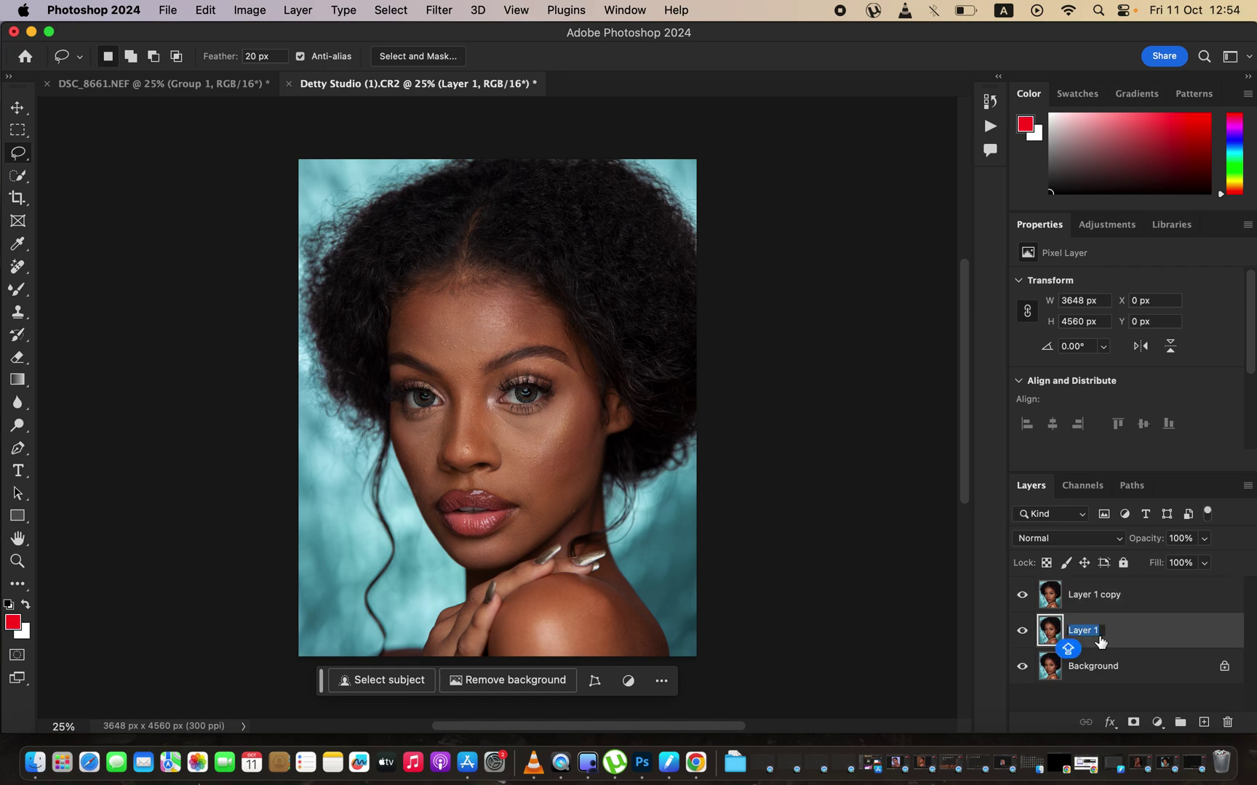
type("COLOR")
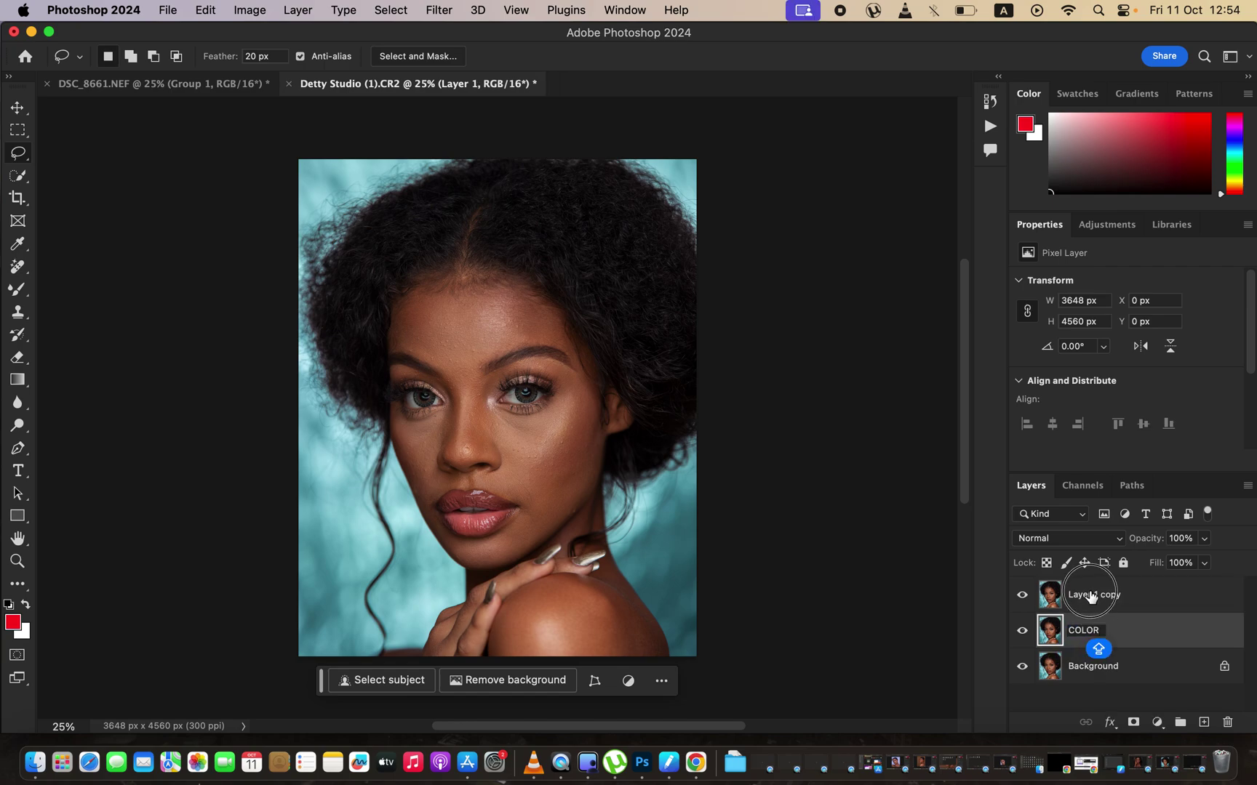
double_click(1092, 595)
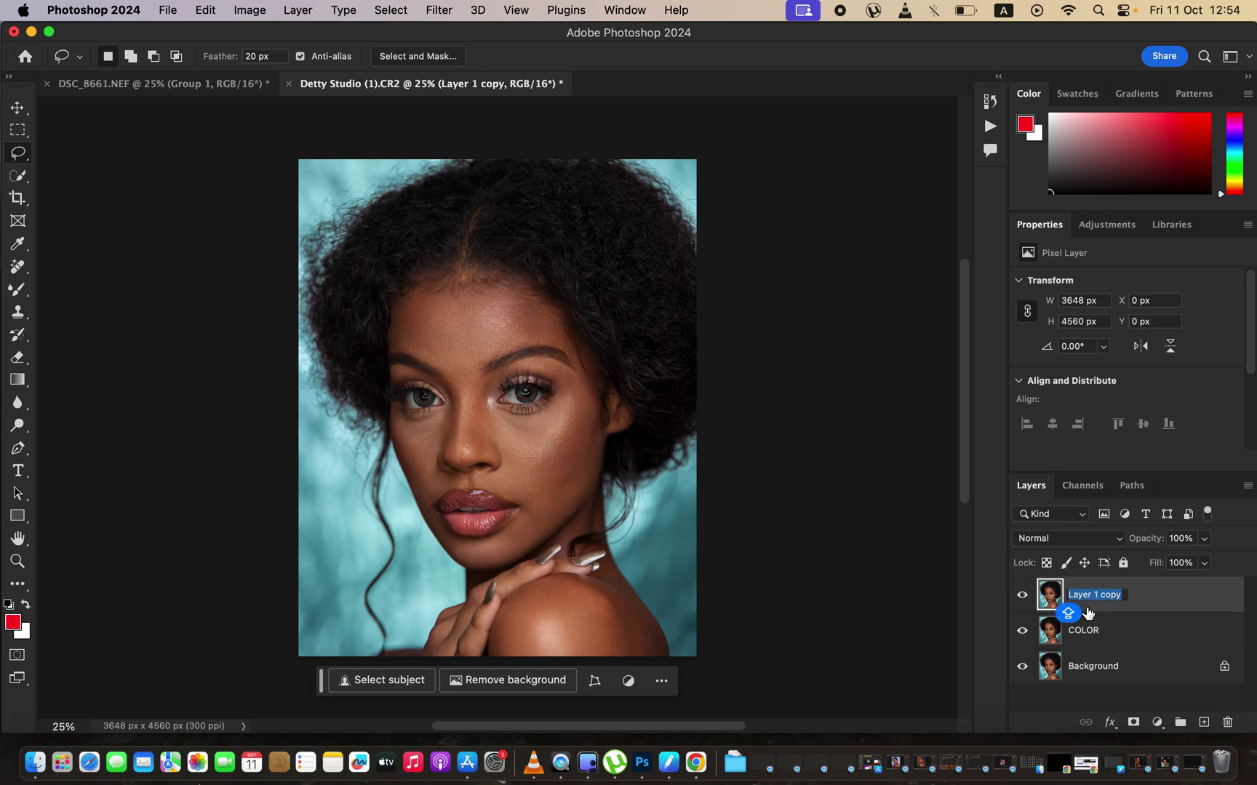
type("TEXTUT")
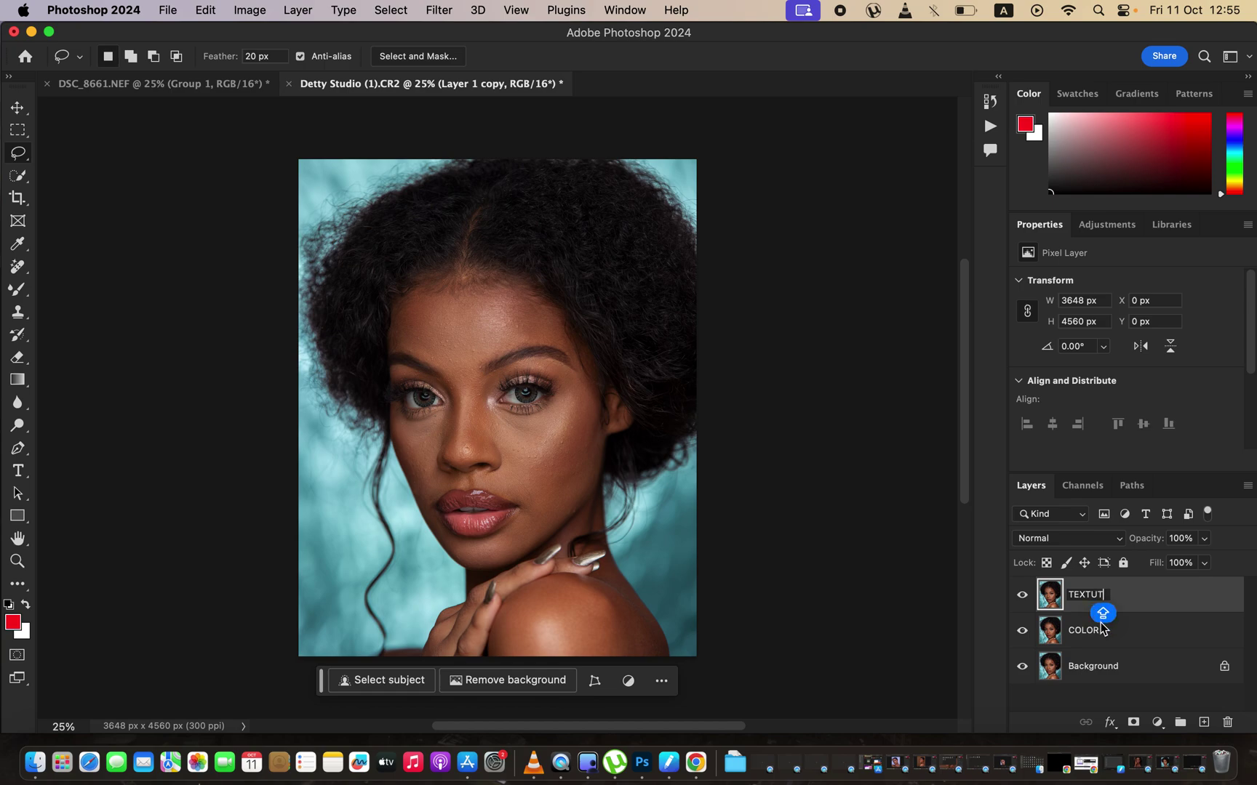
key("BackSpace")
type("RE")
key("Return")
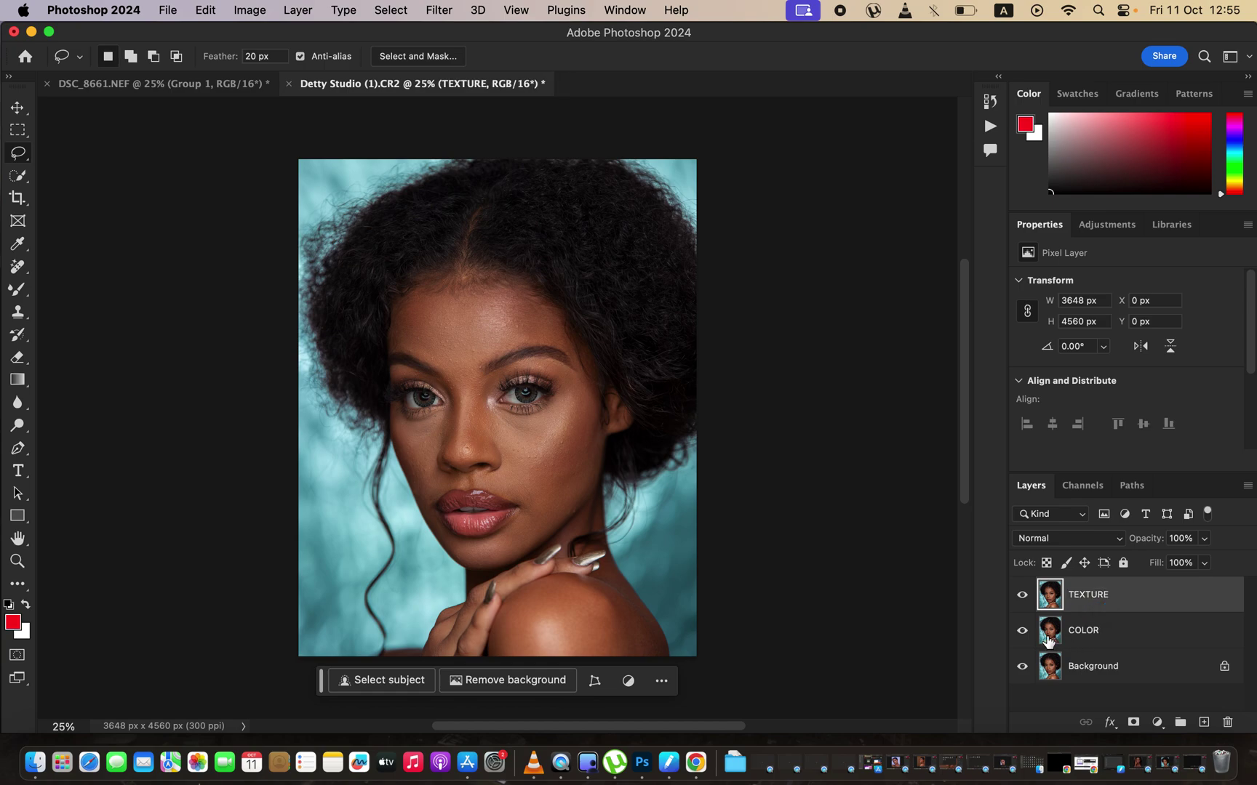
Hide the TEXTURE layer and apply a Gaussian Blur with a radius of about 8 pixels to the COLOR layer
left_click(1022, 596)
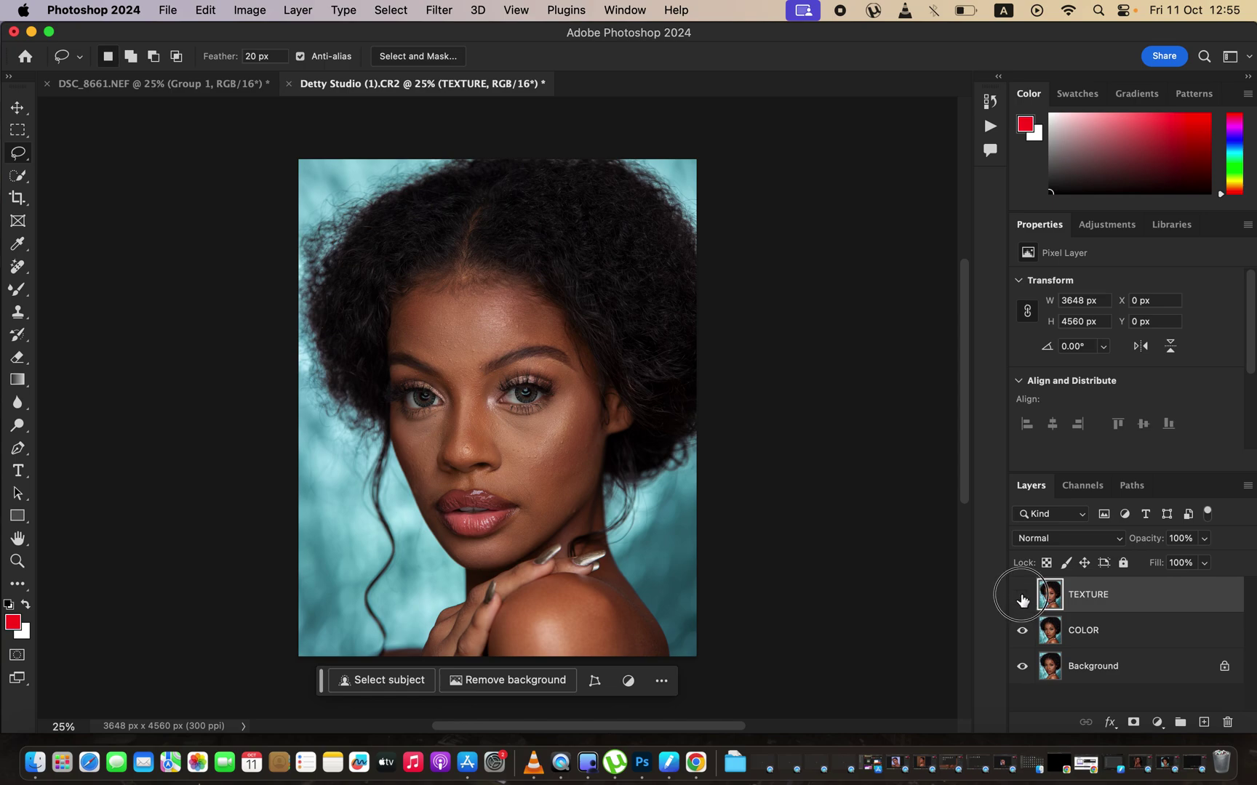
left_click(1111, 634)
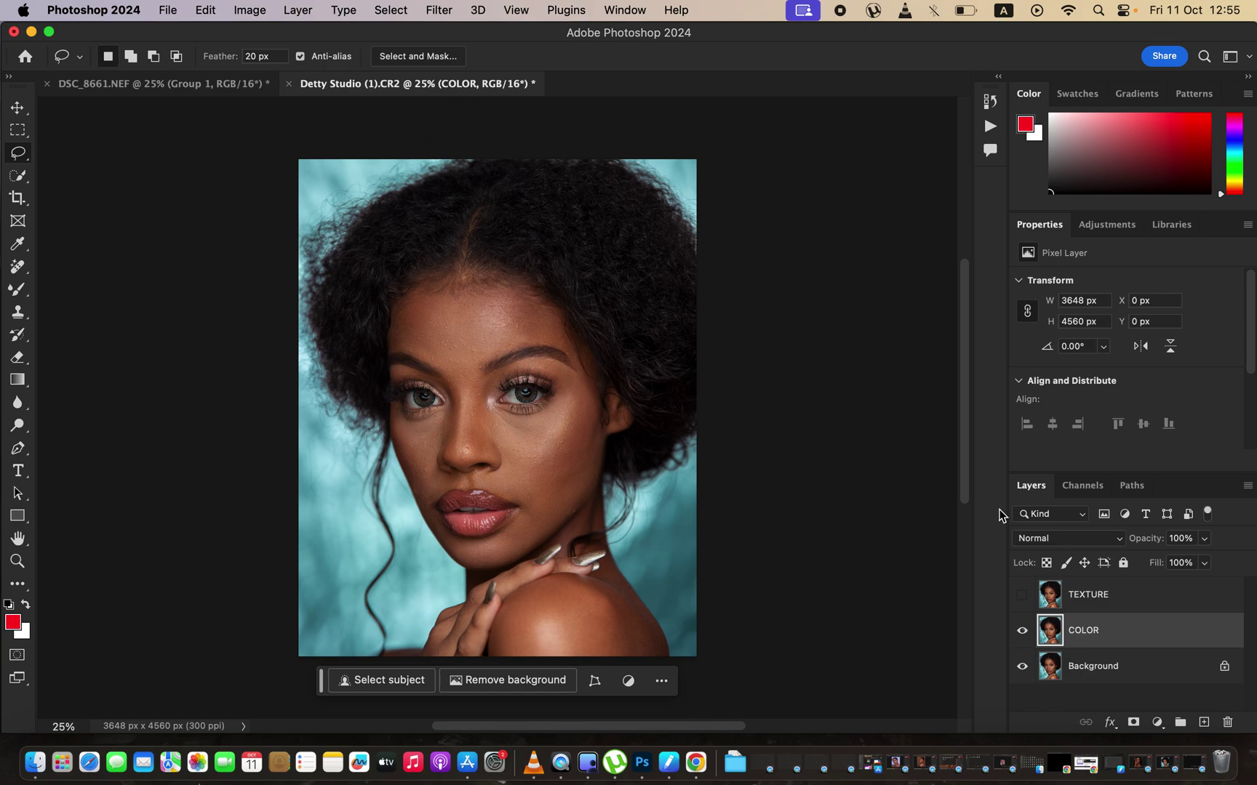
left_click(440, 10)
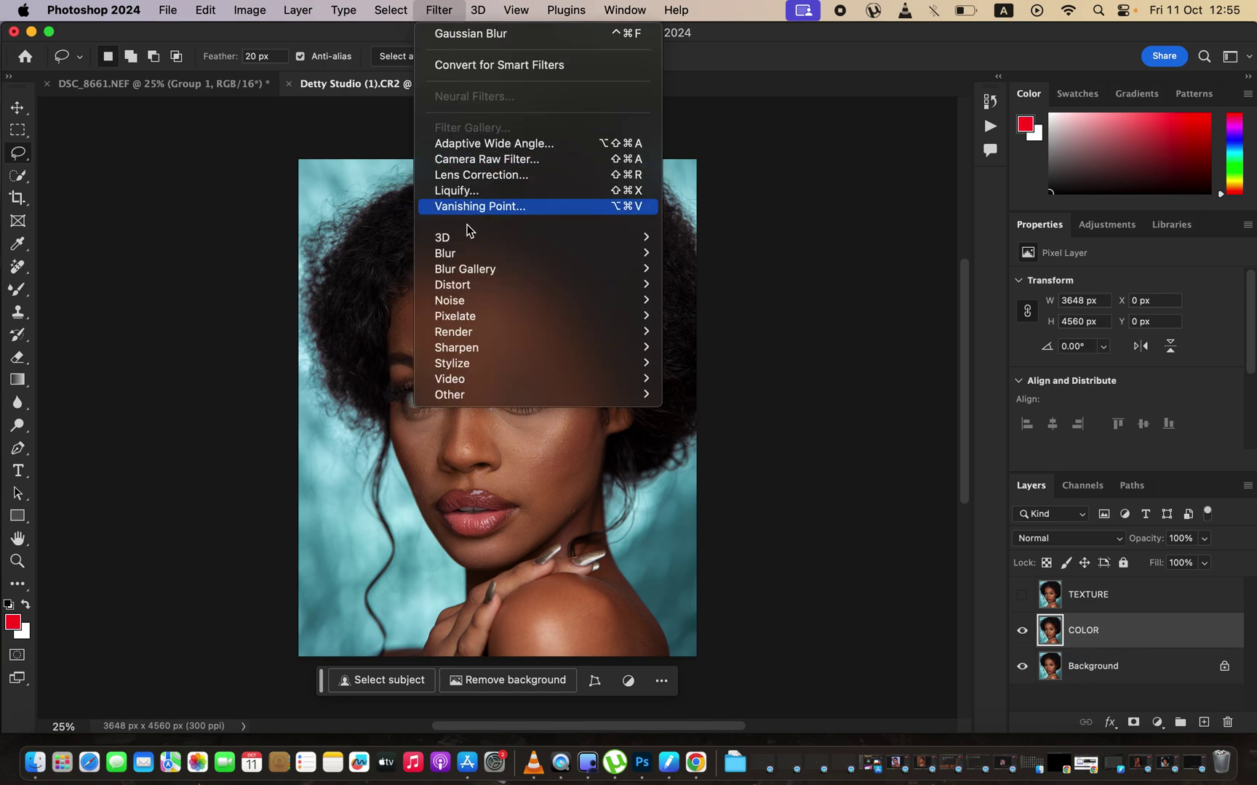
mouse_move(480, 253)
left_click(727, 317)
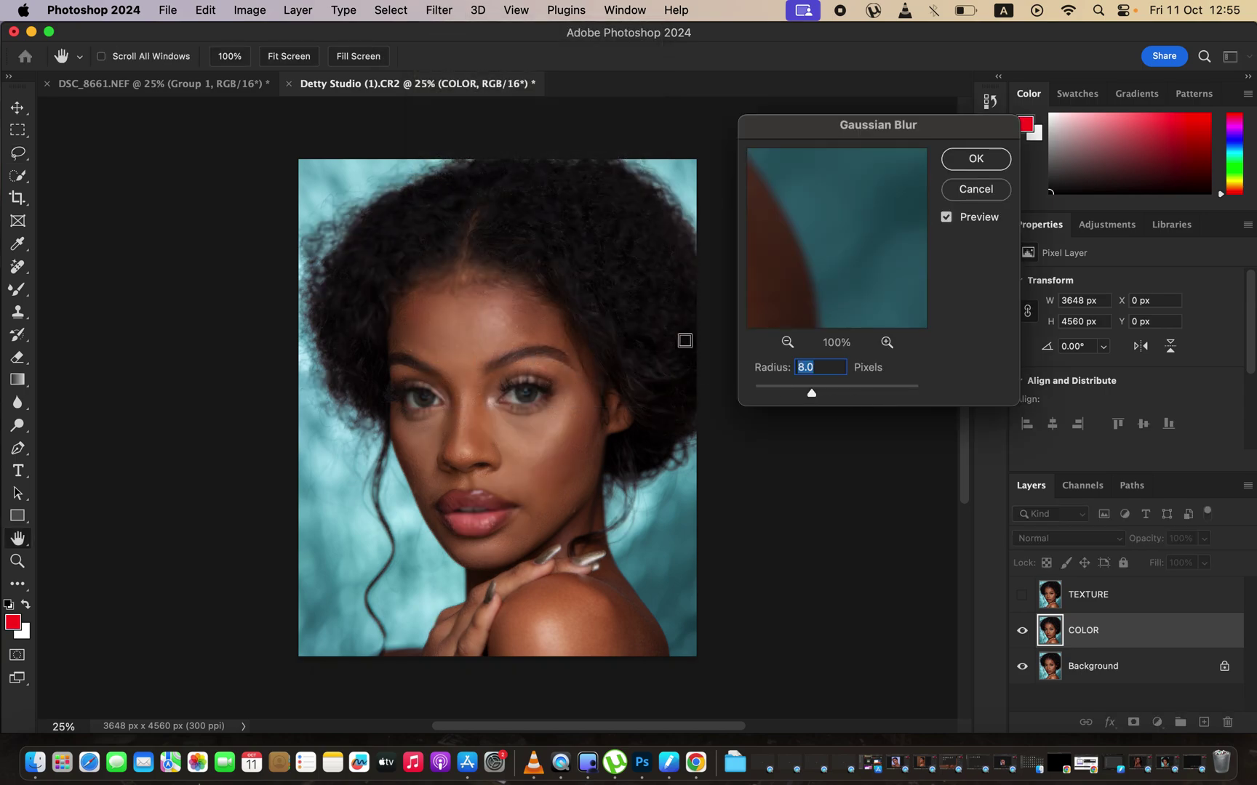
left_click_drag(812, 397, 755, 397)
left_click(455, 349)
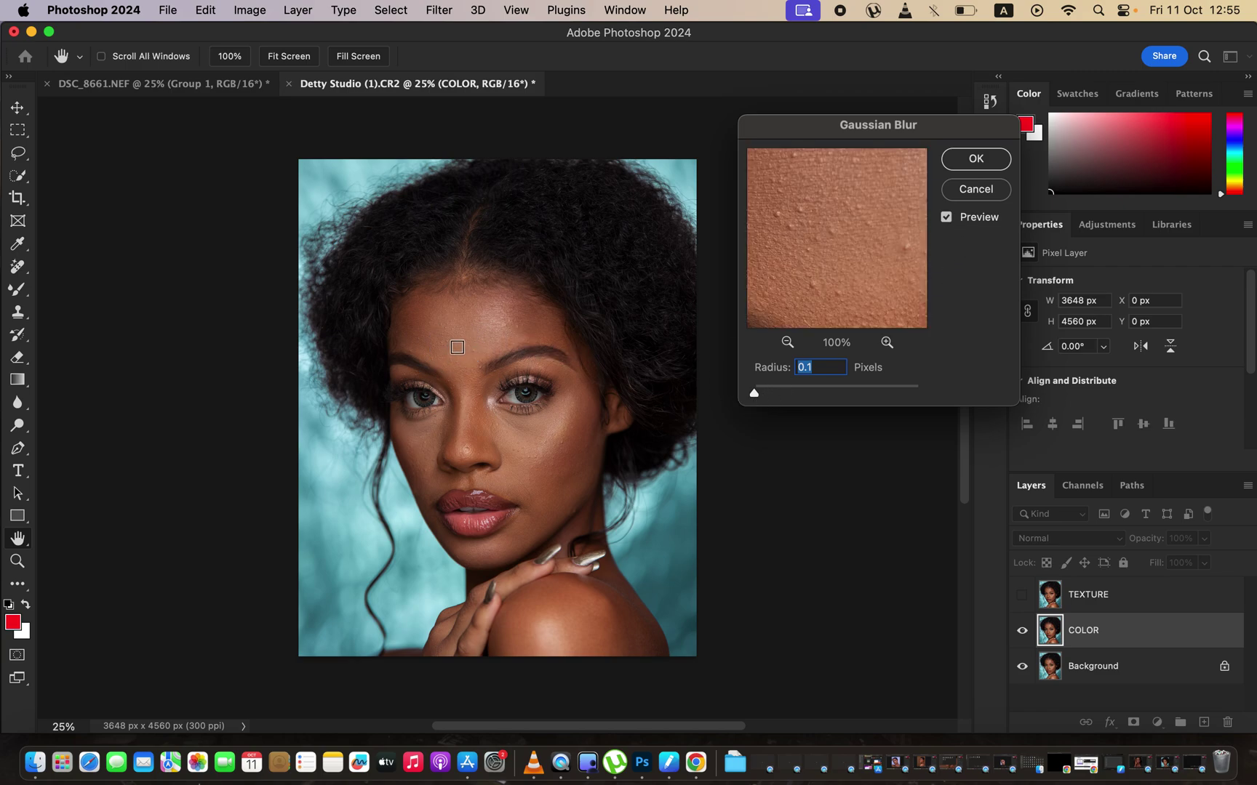
left_click_drag(754, 397, 812, 394)
left_click(974, 159)
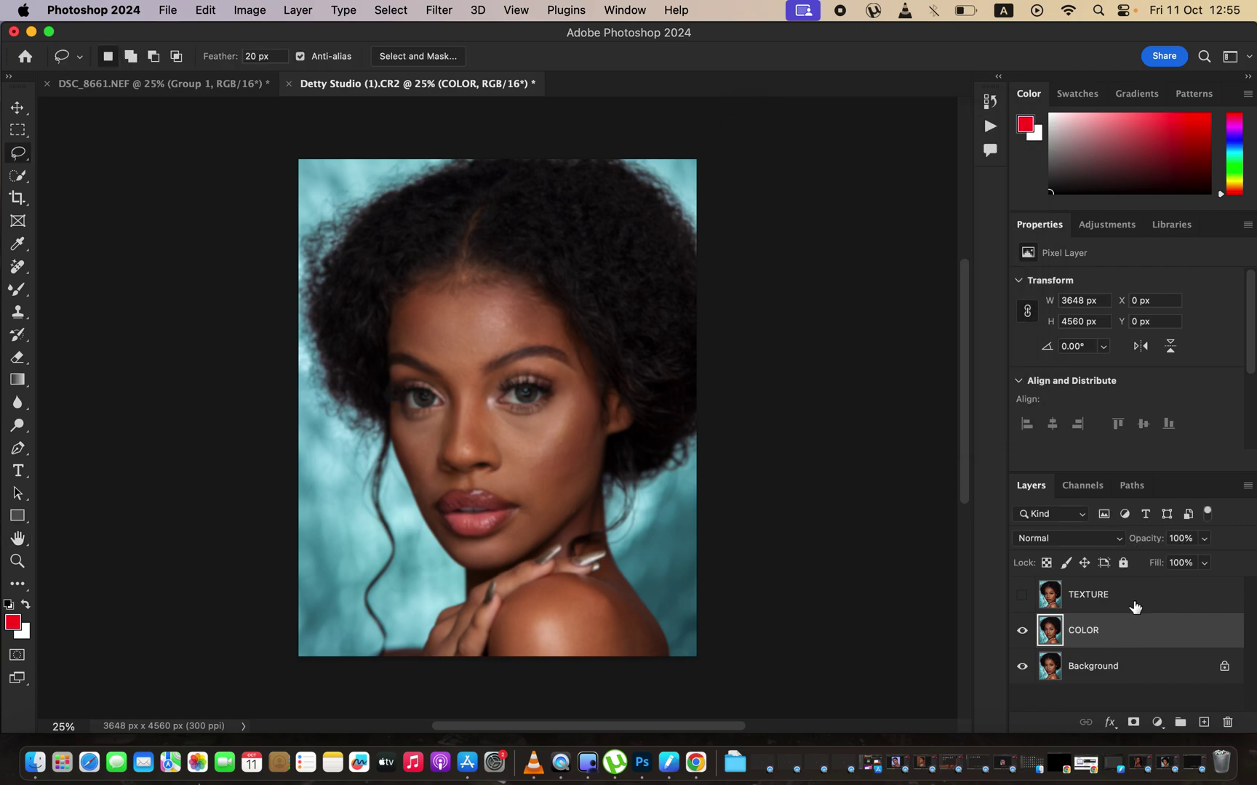
Show the TEXTURE layer and begin Apply Image on it with the COLOR layer as the source layer
left_click(1132, 605)
left_click(1022, 595)
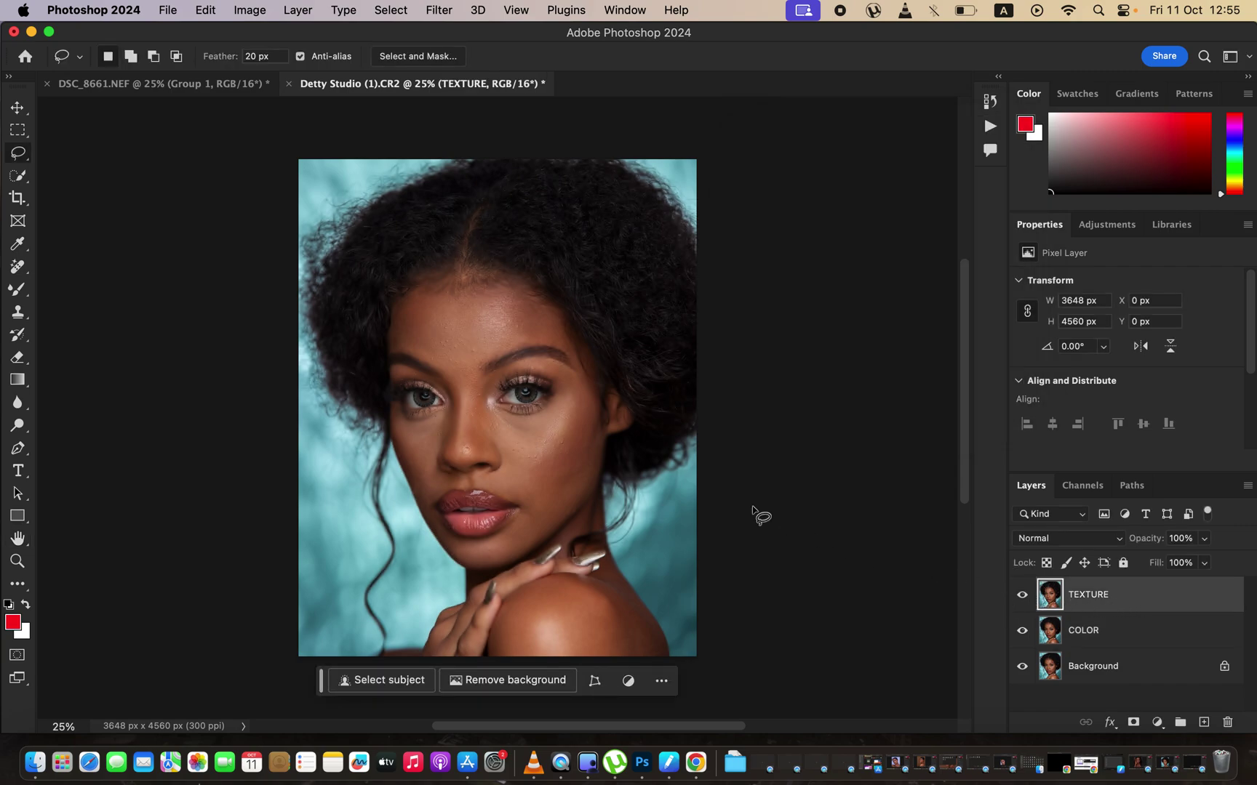
left_click(250, 10)
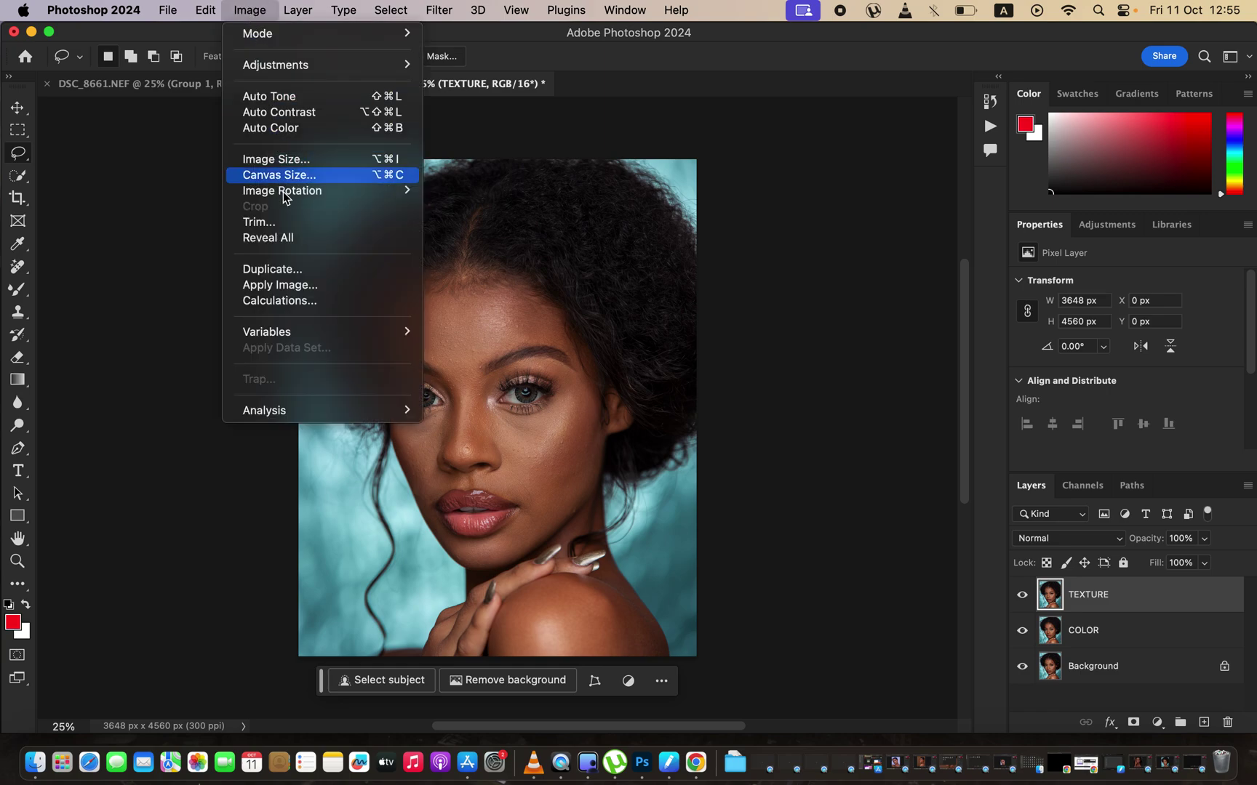
left_click(287, 285)
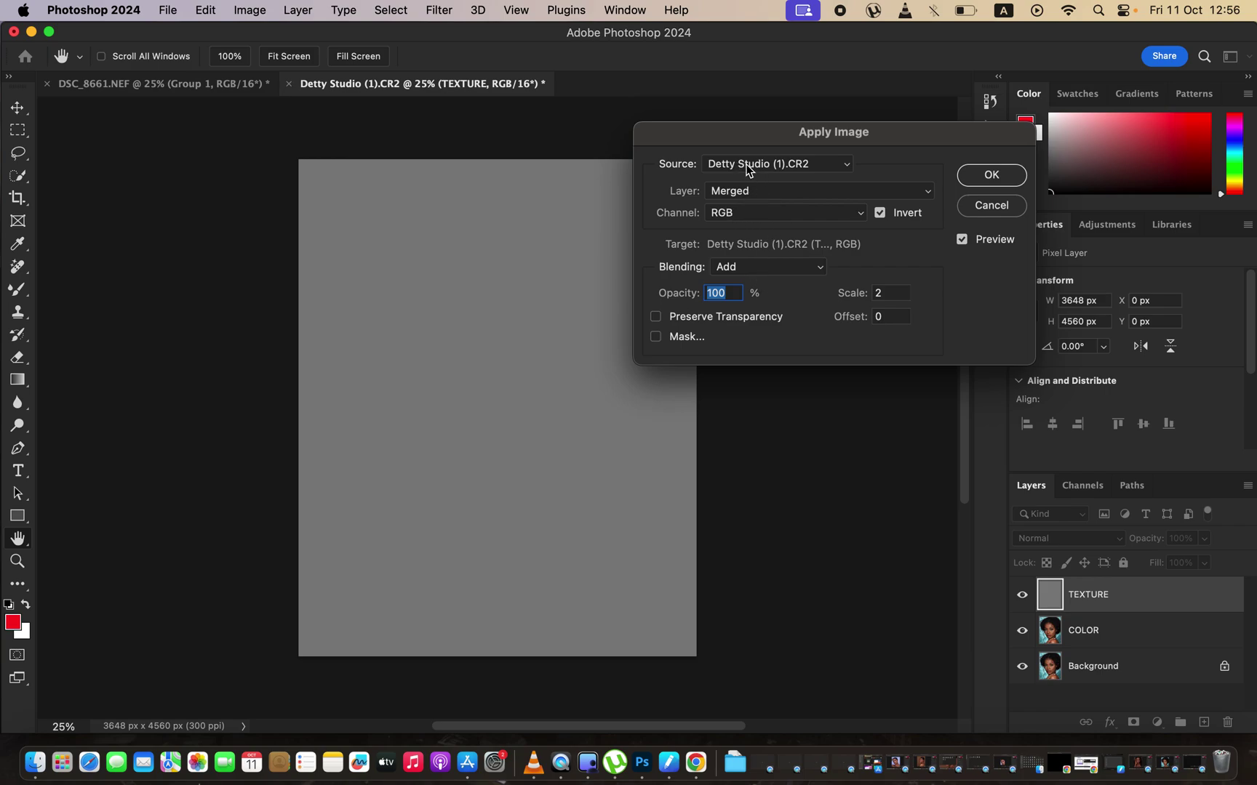
left_click(752, 193)
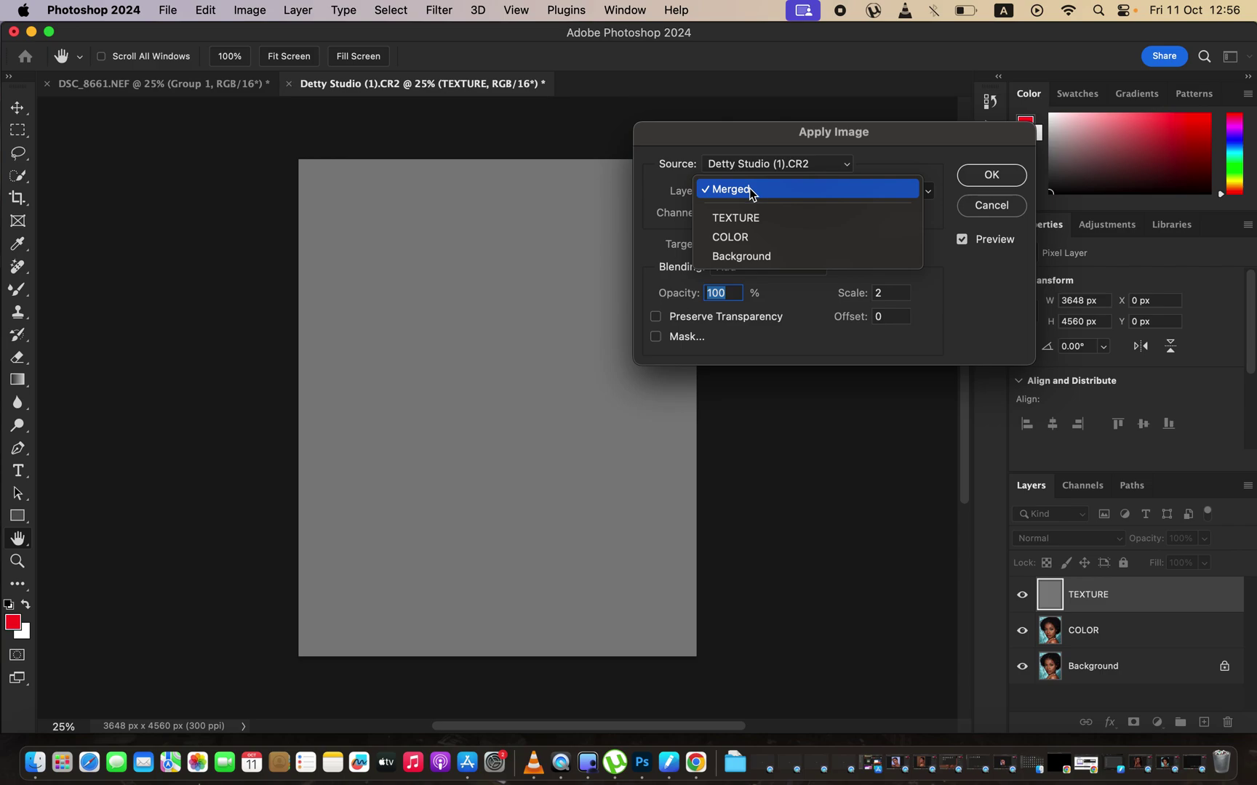
left_click(749, 237)
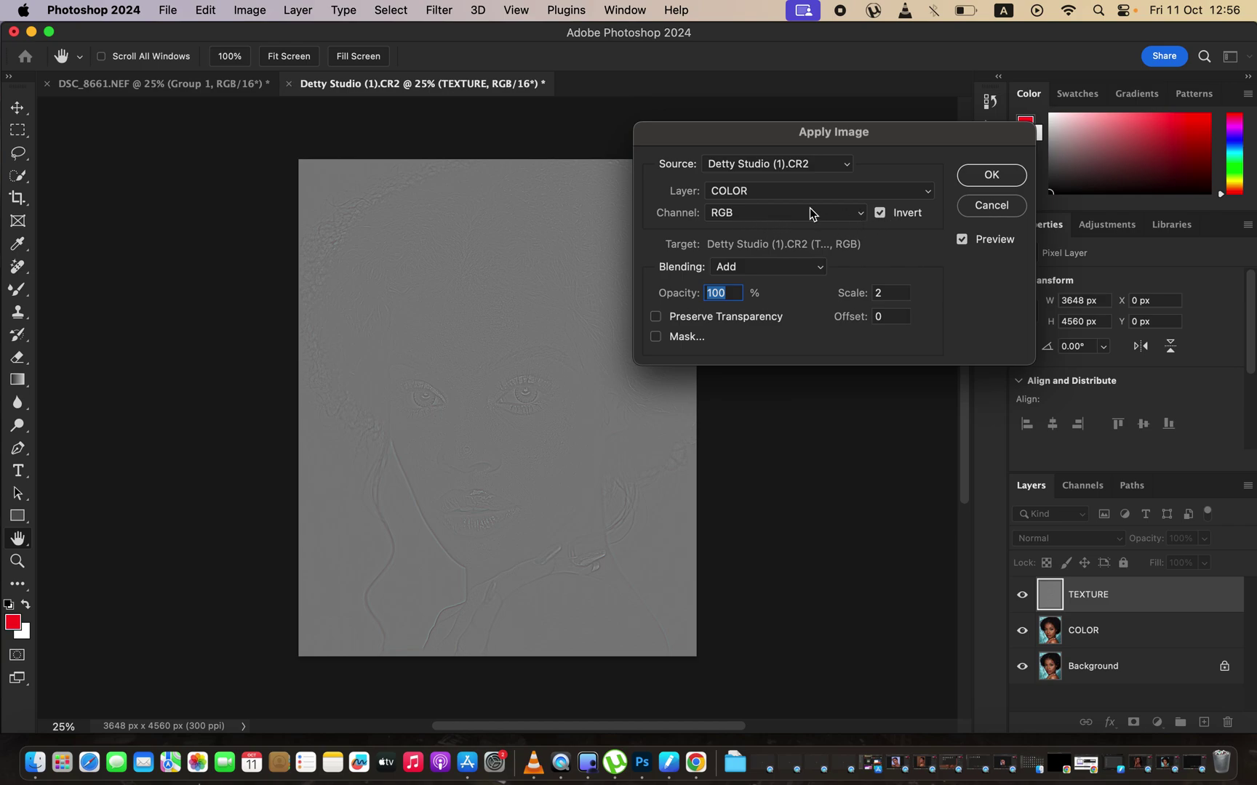
left_click(784, 214)
left_click(786, 216)
left_click(734, 268)
left_click(736, 269)
Try the Apply Image settings with Invert off, Subtract blending, scale 2 and offset 128
left_click(881, 214)
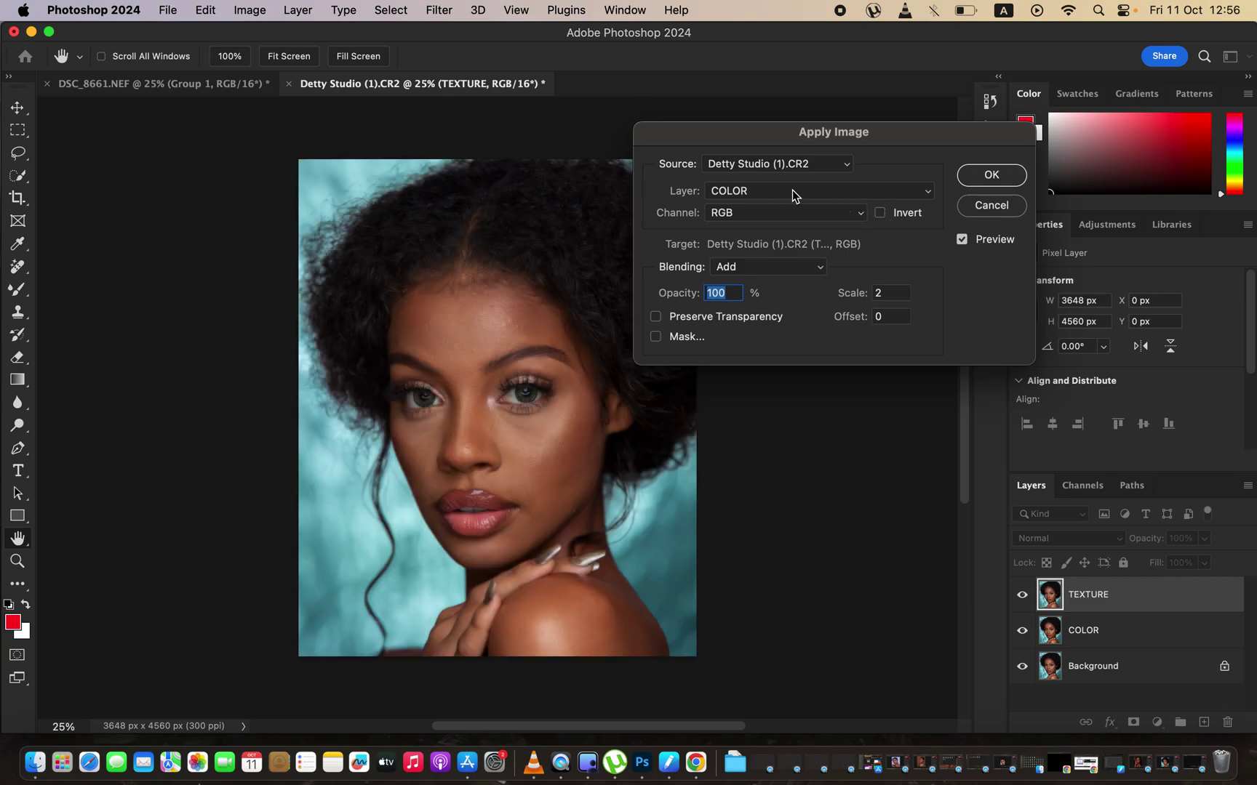
left_click(755, 269)
left_click(773, 285)
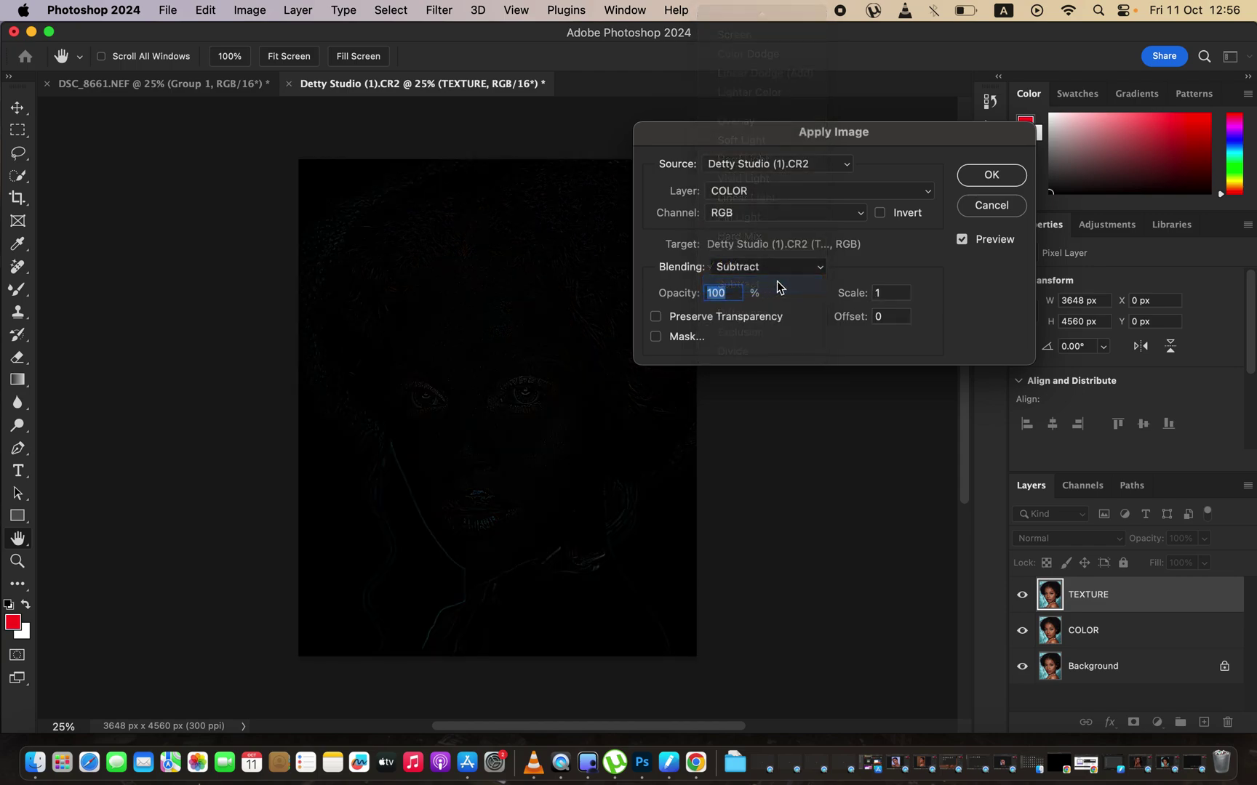
left_click(891, 291)
type("2")
type("128")
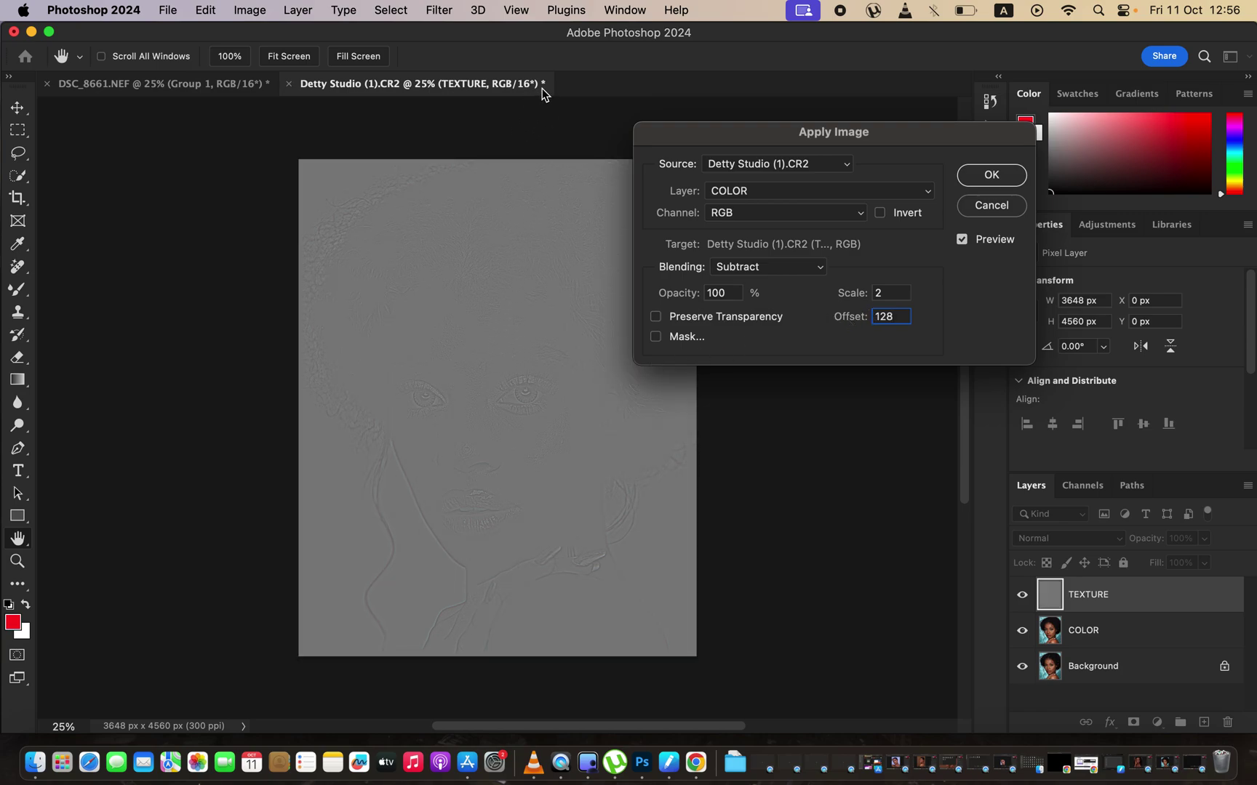
Apply the COLOR layer's RGB channel to TEXTURE with Invert on, Add blending, scale 2 and offset 0
left_click(772, 212)
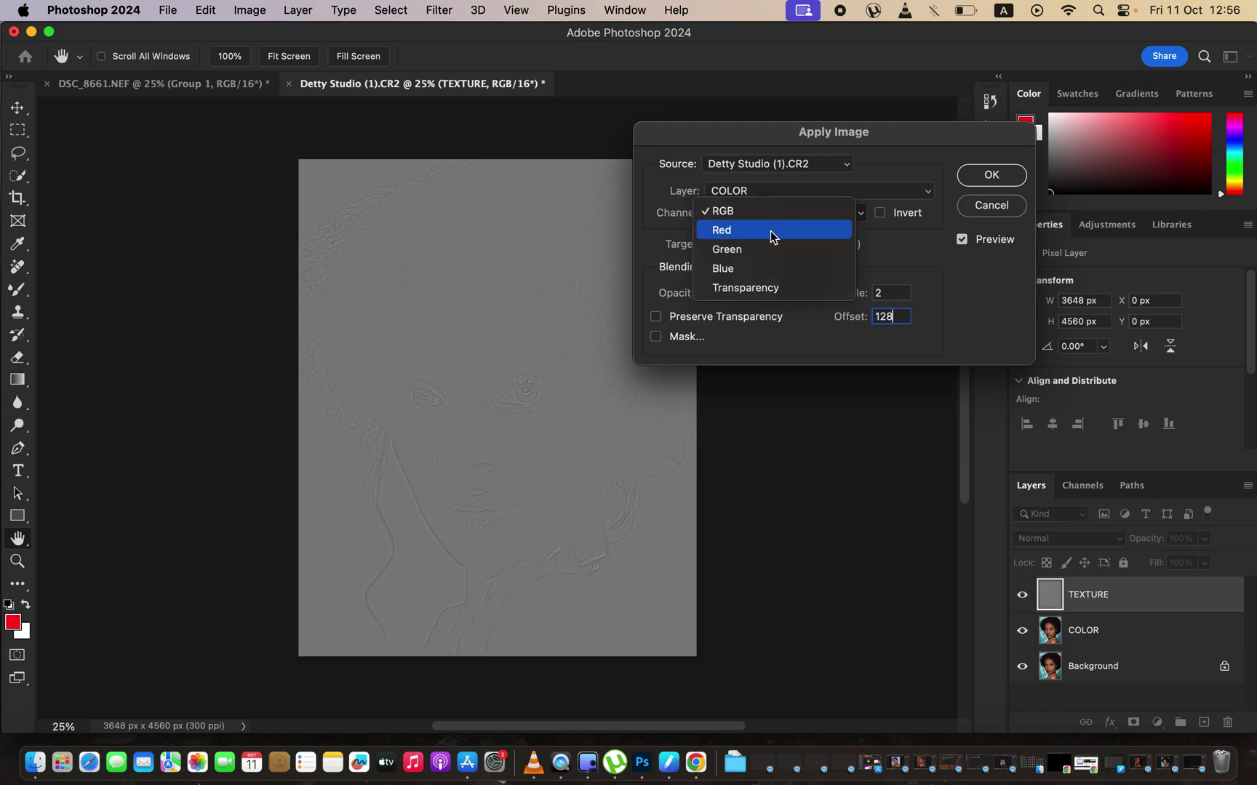
left_click(771, 212)
left_click(777, 266)
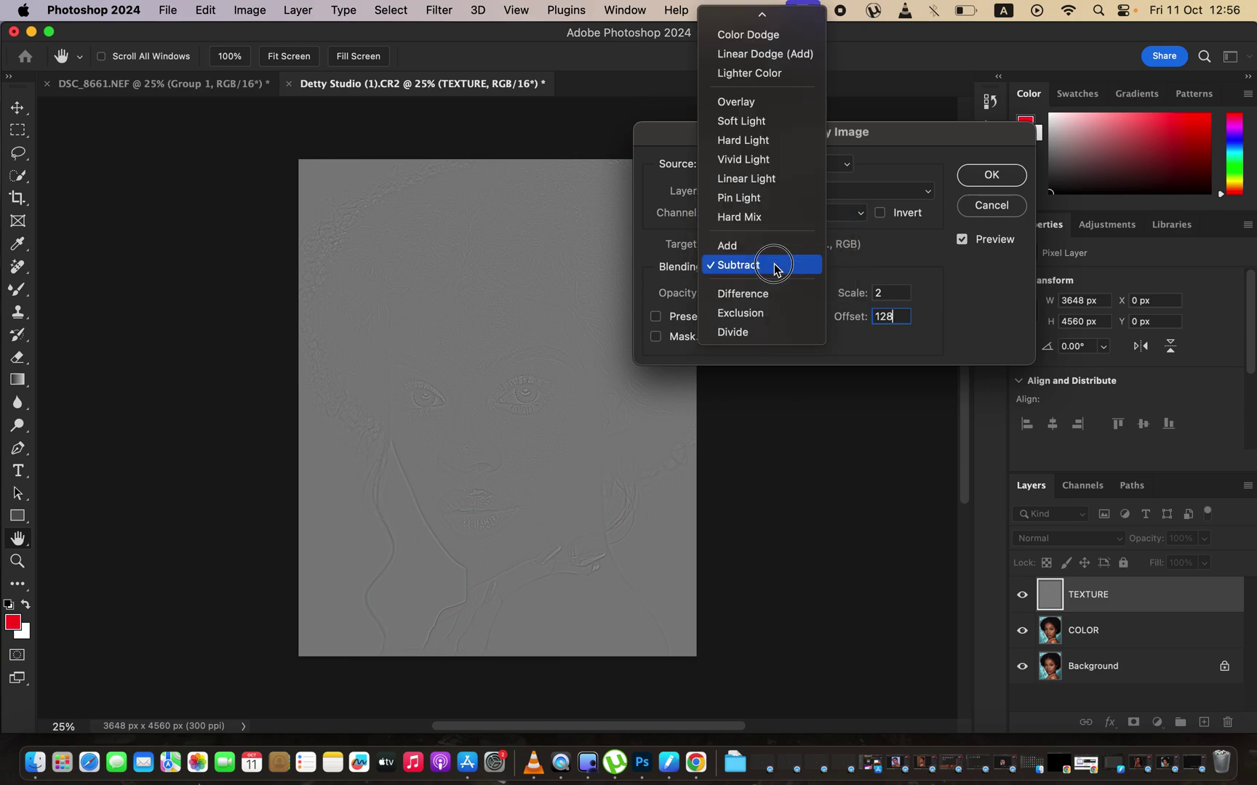
left_click(789, 247)
left_click(880, 213)
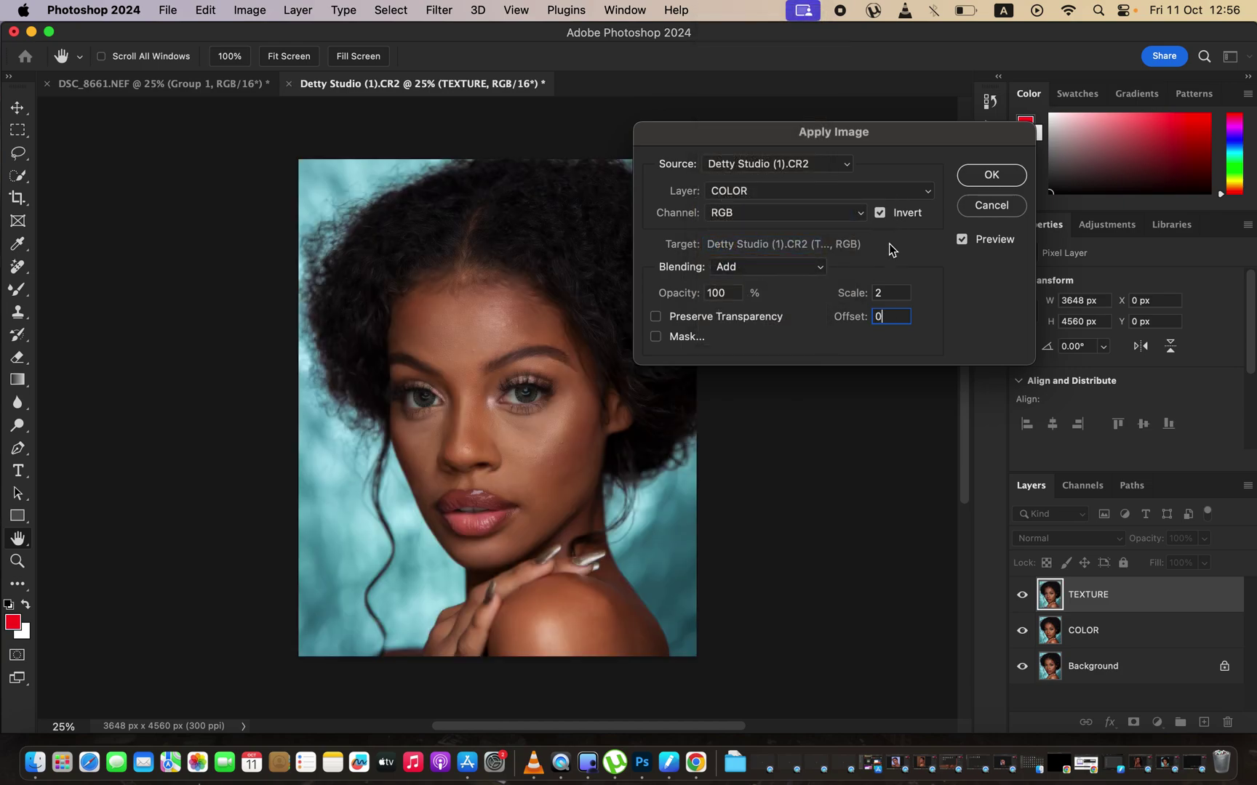
left_click(988, 177)
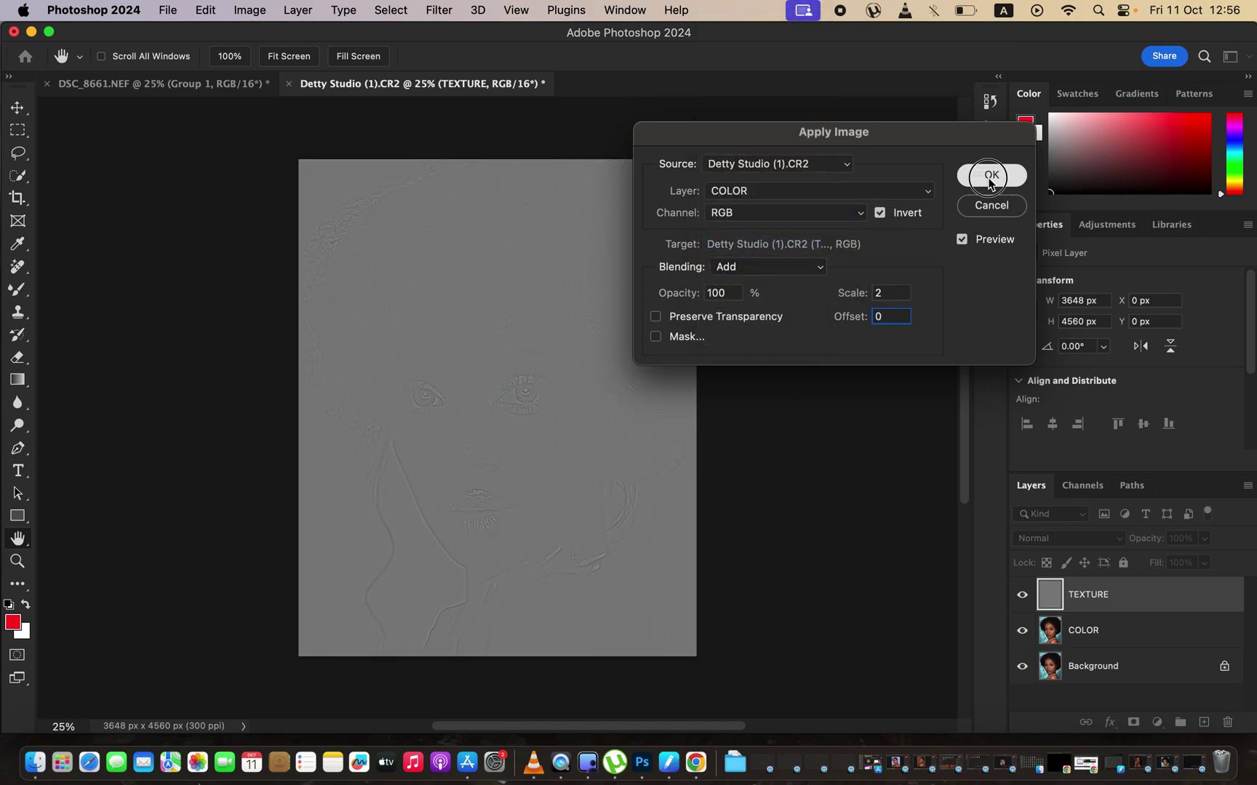
Set the TEXTURE layer's blend mode to Linear Light and group it with the COLOR layer
left_click(1075, 538)
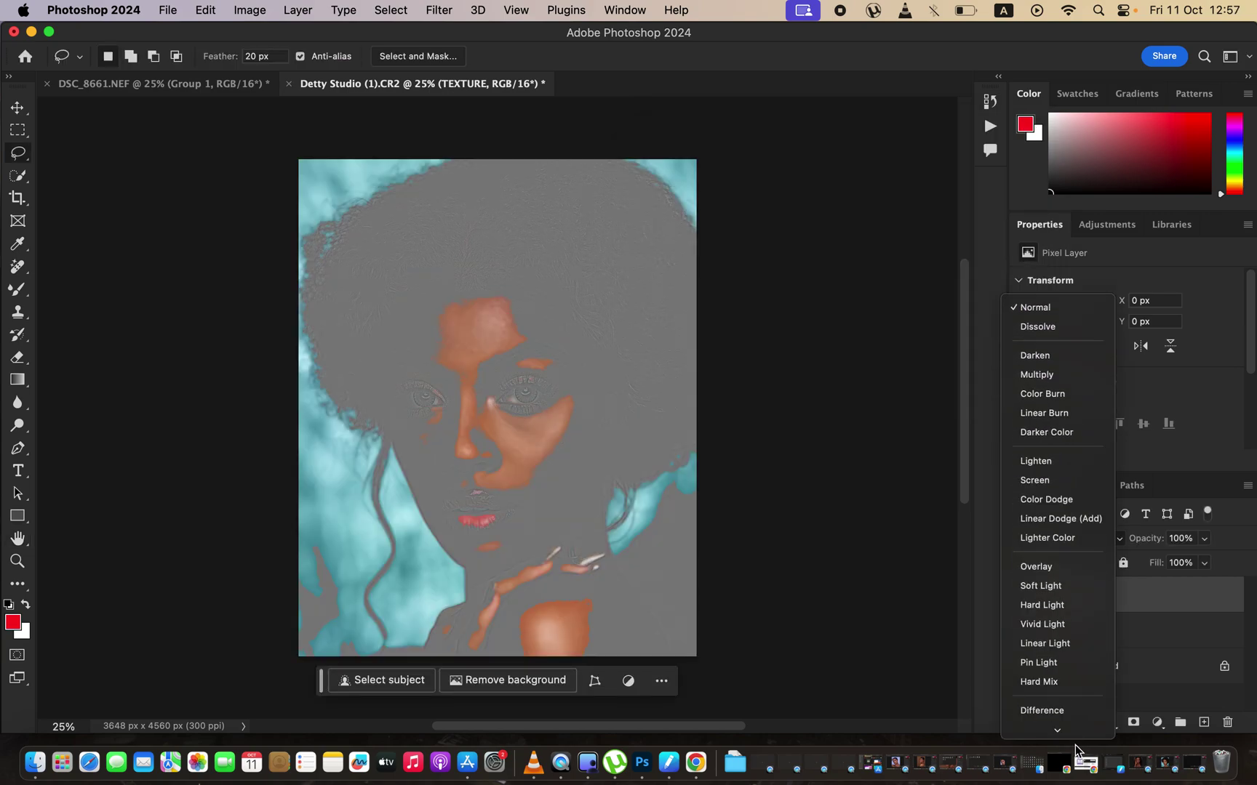
left_click(1063, 532)
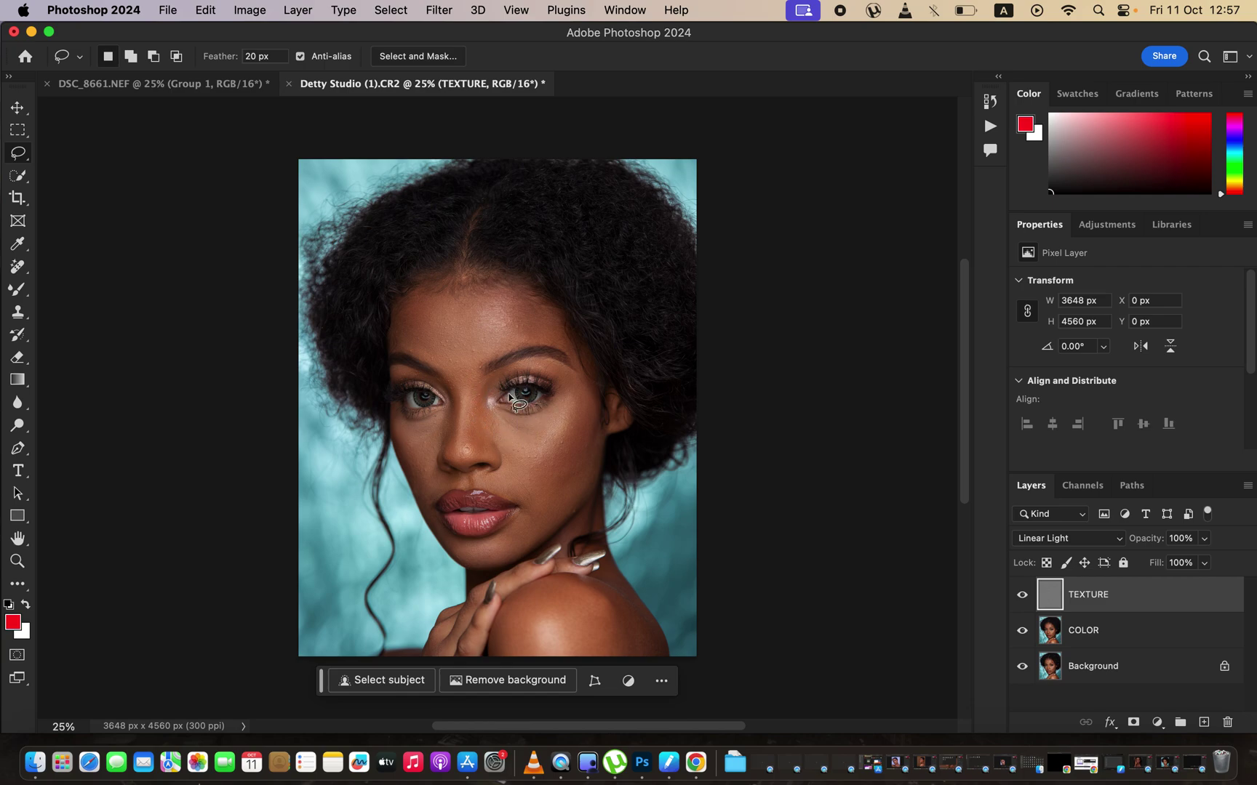
left_click(1143, 642, "shift")
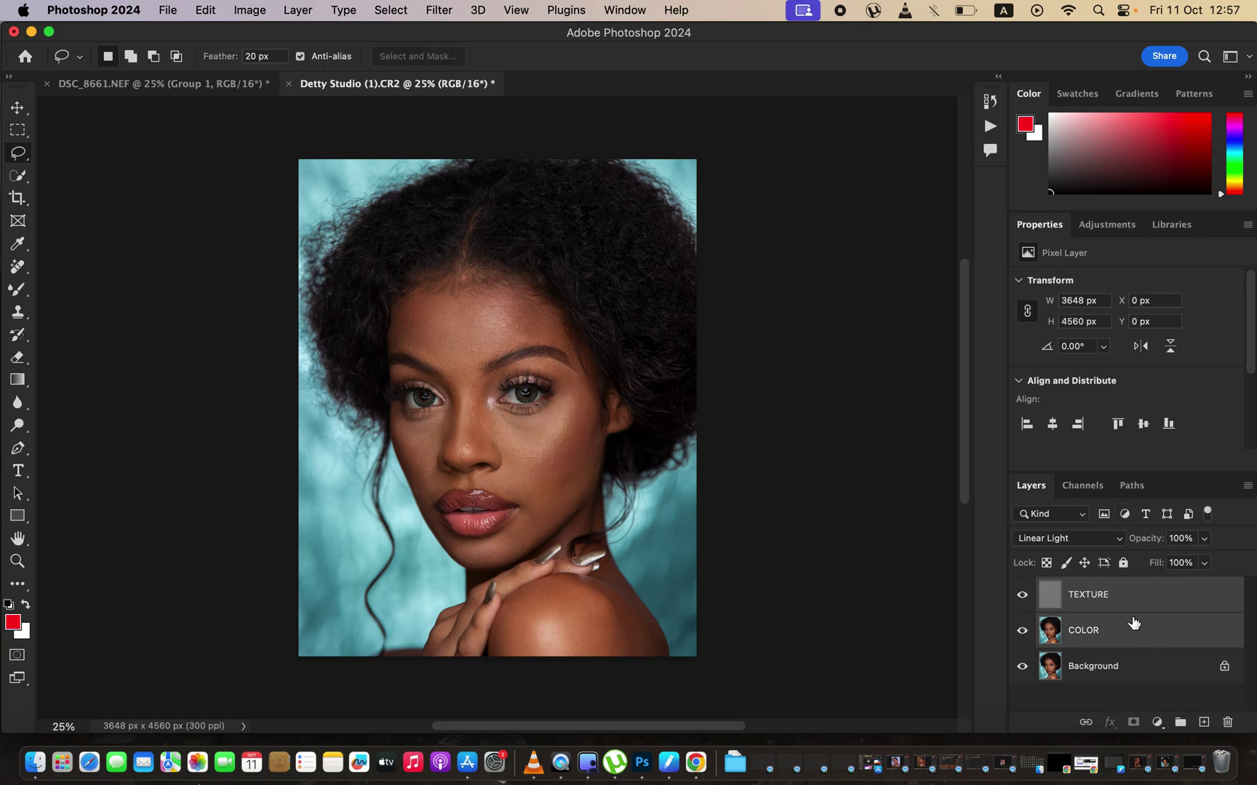
key("super+g")
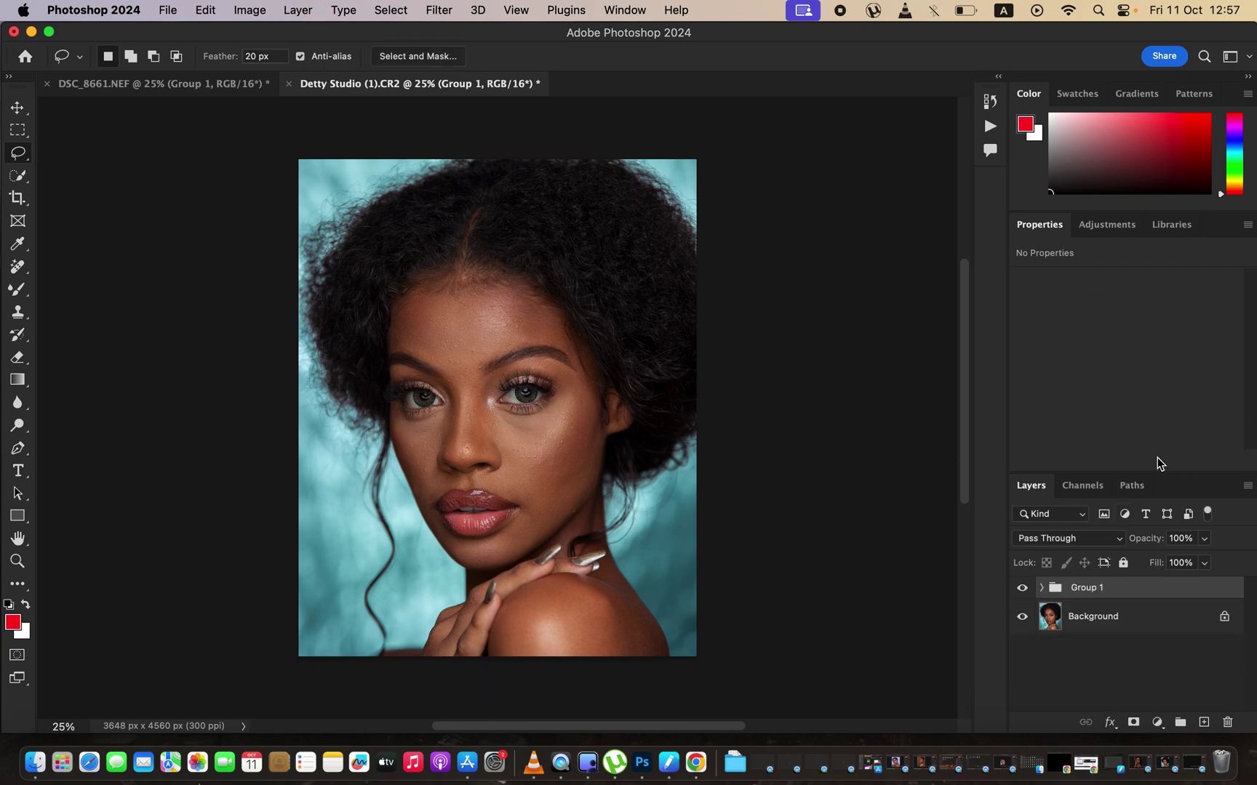
Expand the group and examine the TEXTURE and COLOR layers separately by toggling layer visibility, with the Background temporarily hidden
left_click(1022, 616)
left_click(1041, 588)
left_click(1023, 618)
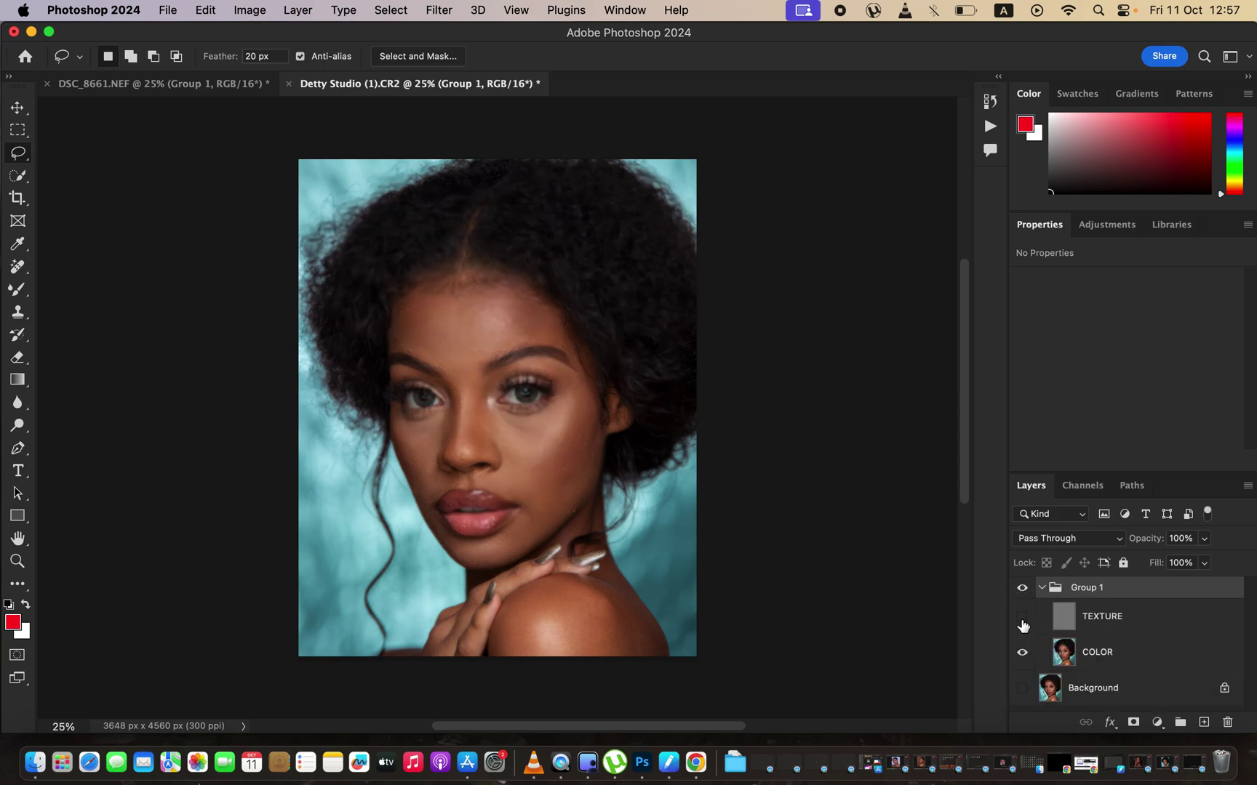
left_click(1022, 653)
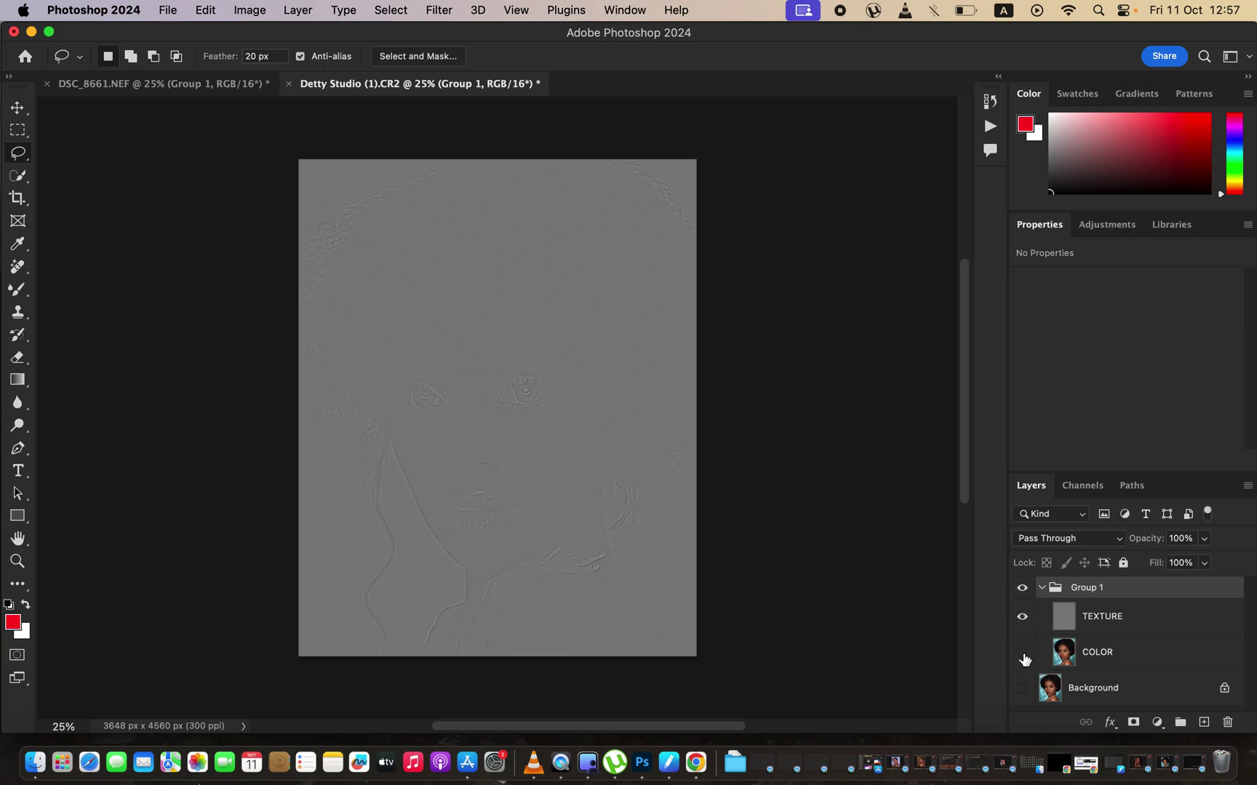
left_click(1022, 653)
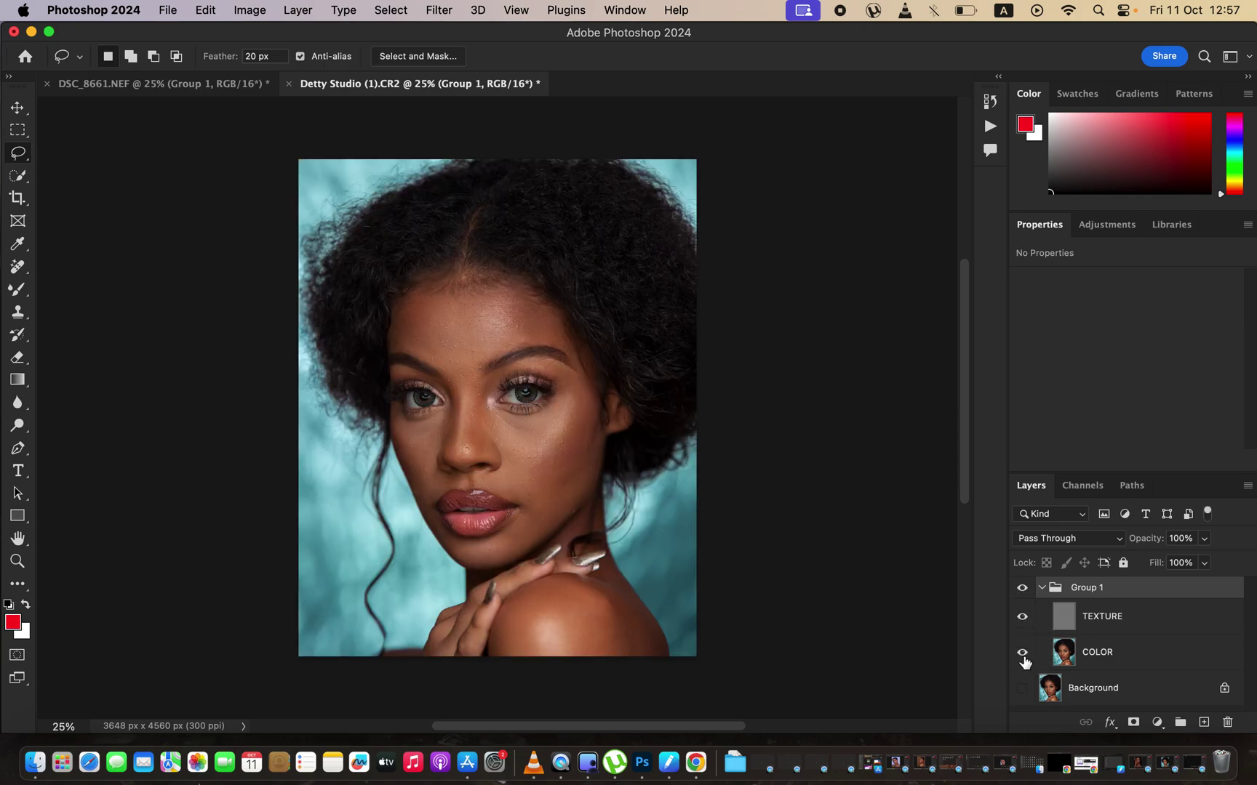
left_click(1022, 688)
Select the COLOR layer, hide the TEXTURE layer and activate the Mixer Brush tool
left_click(1117, 658)
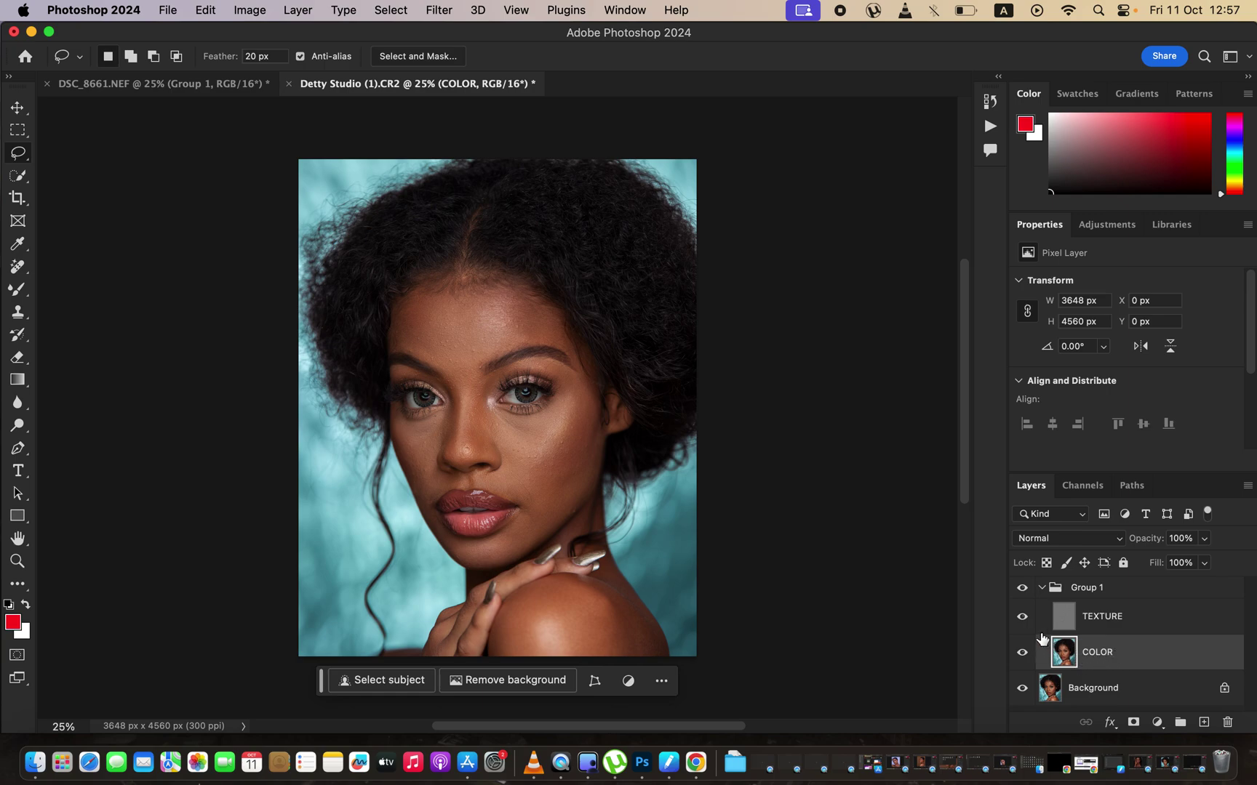
left_click(1023, 617)
left_click(15, 295)
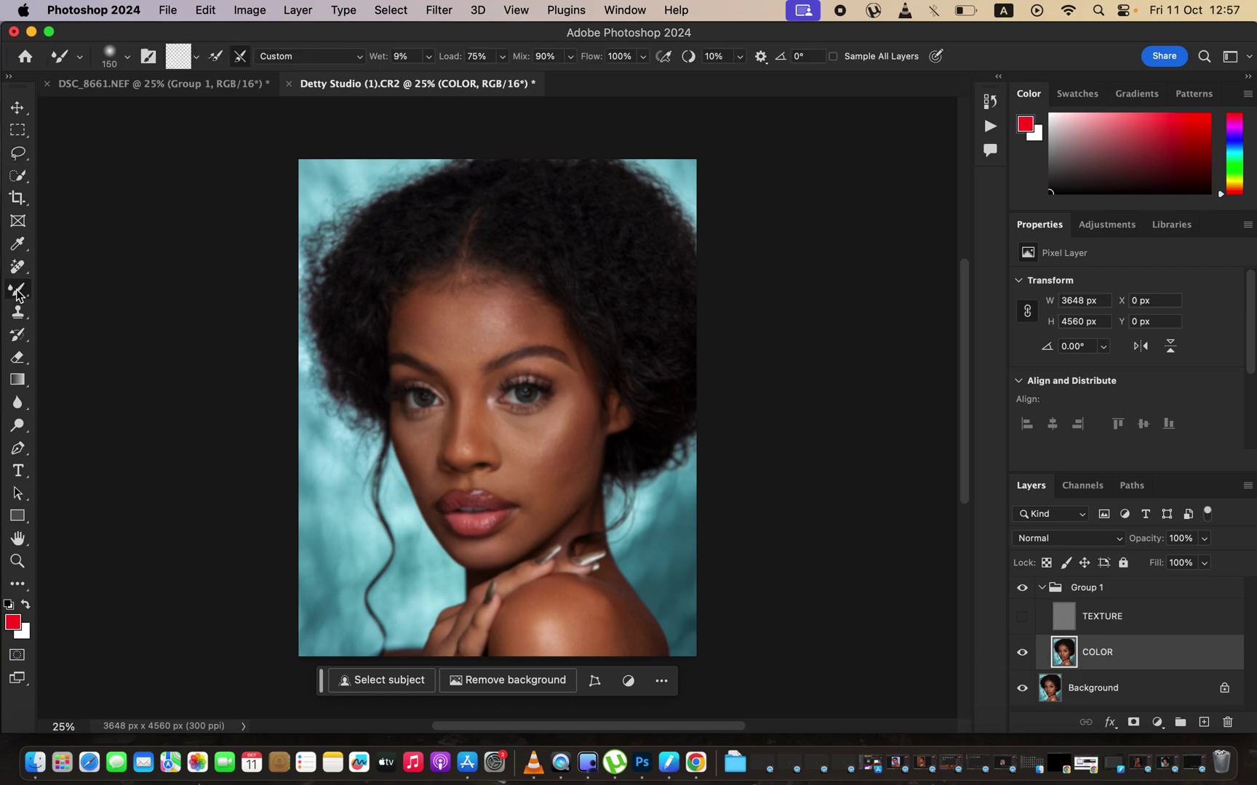
right_click(18, 291)
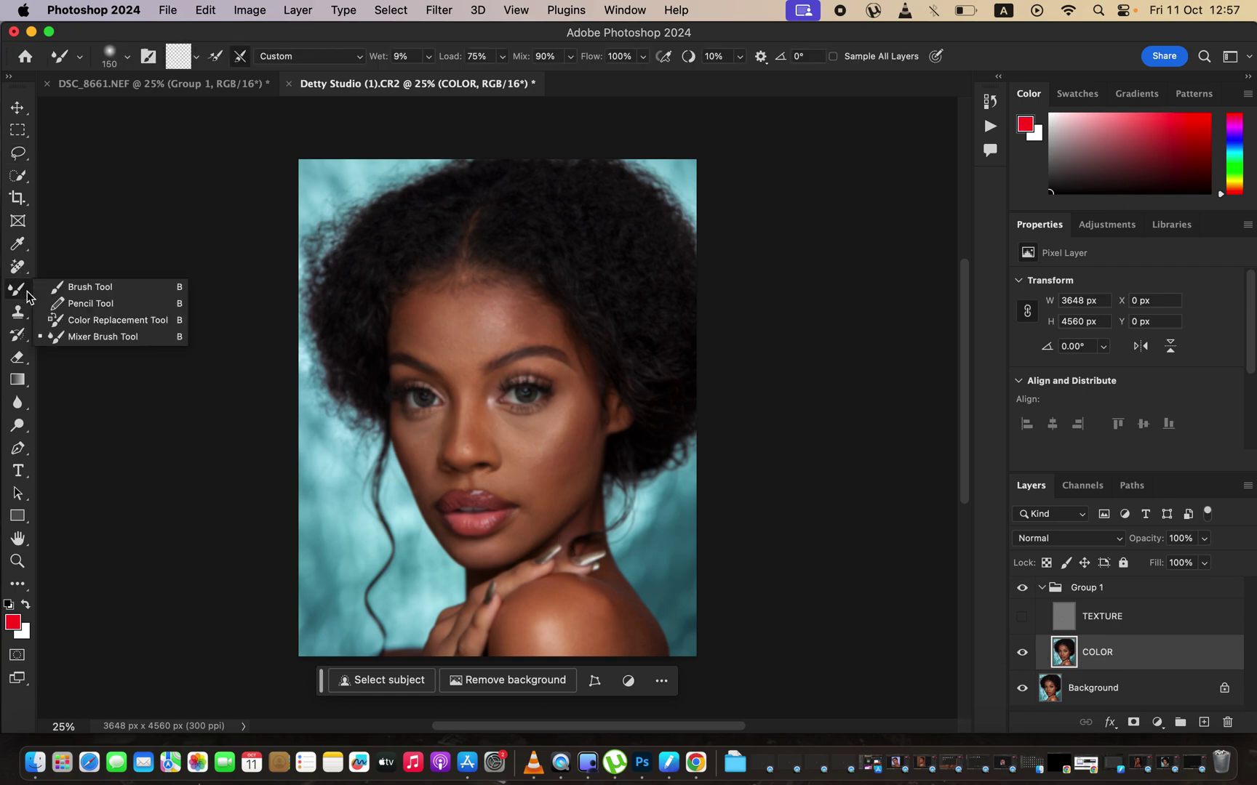
left_click(85, 338)
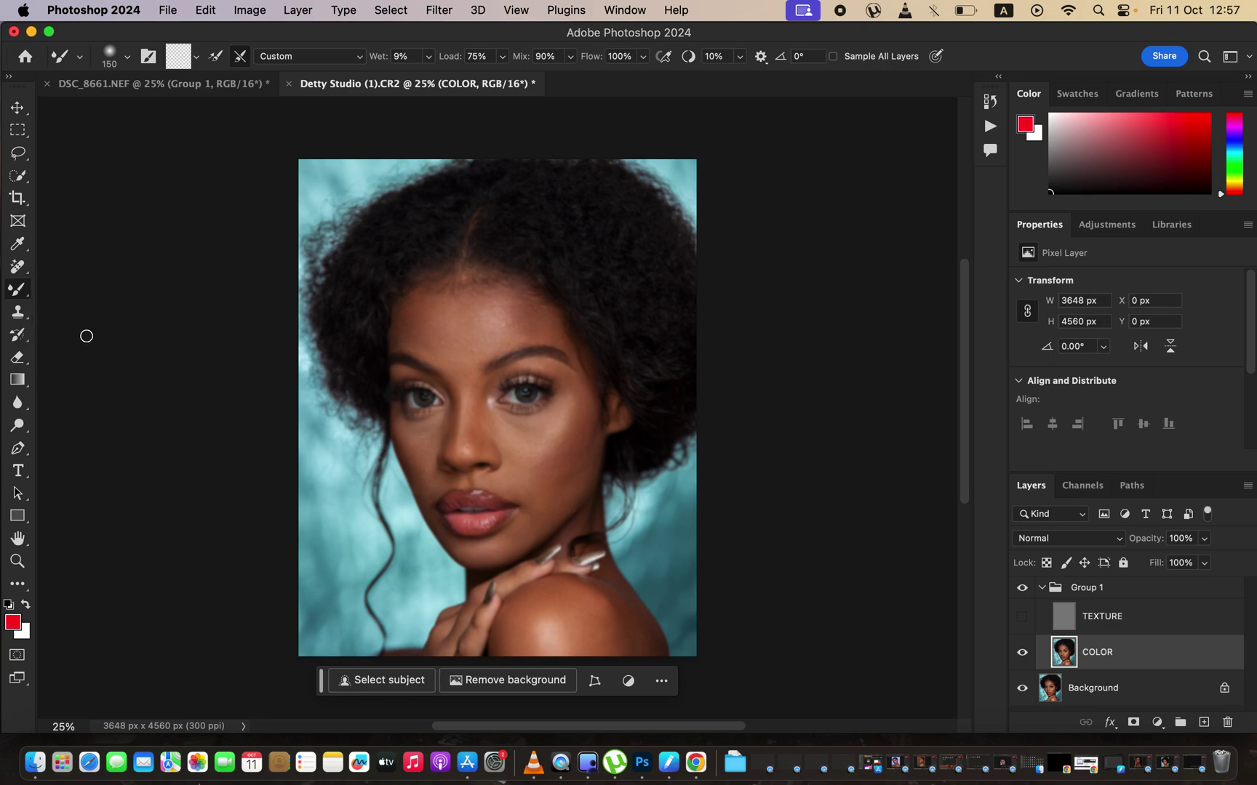
Review the Mixer Brush's size, hardness, and load and clean options
left_click(128, 56)
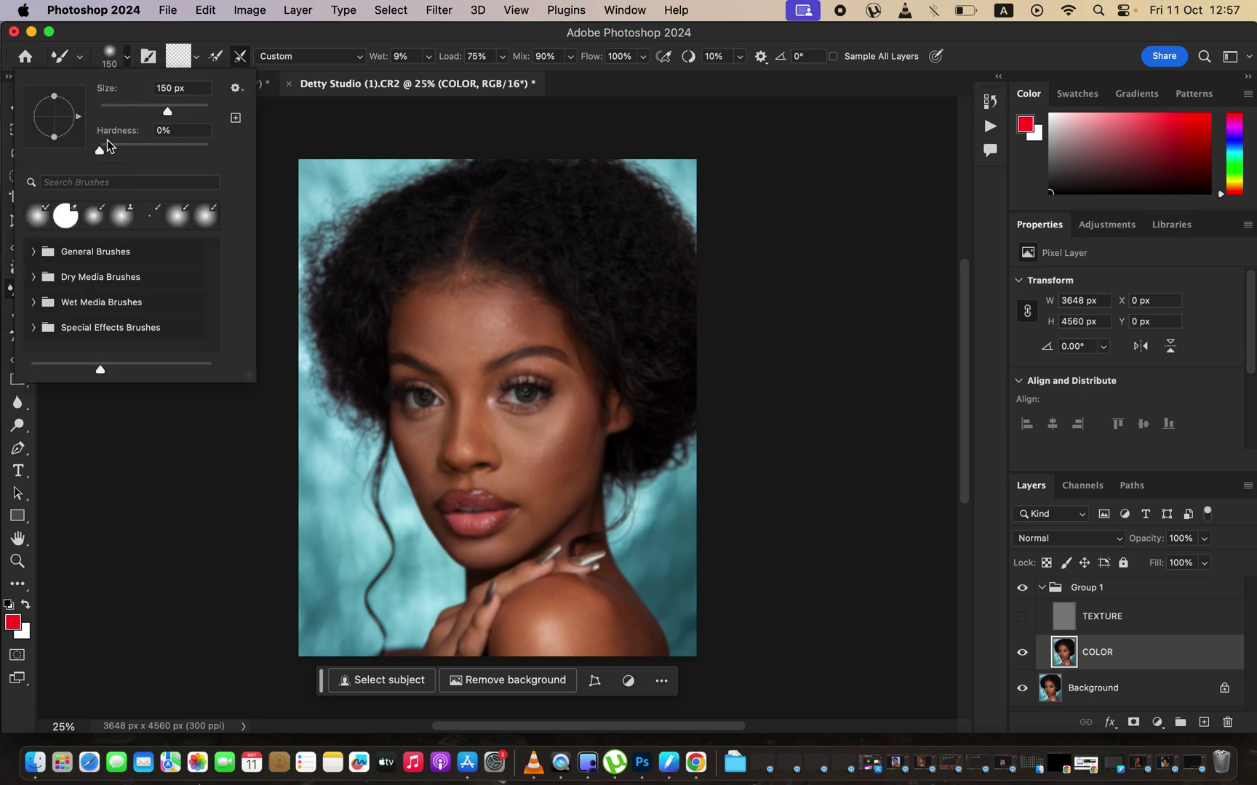
left_click(128, 56)
left_click(196, 56)
left_click(200, 96)
left_click(242, 58)
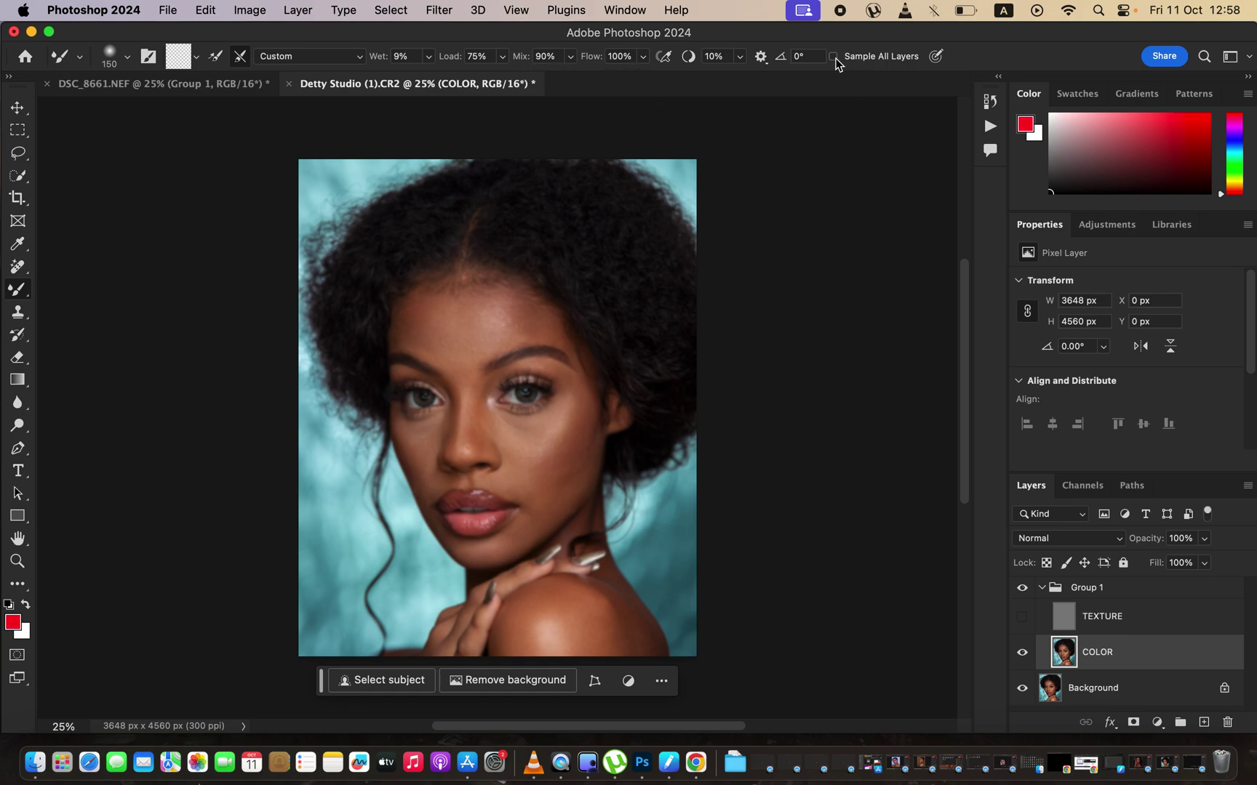
Smooth the skin on the forehead, cheeks and nose of the COLOR layer with the Mixer Brush at 250 to 300 px
key("bracketright")
key("bracketright")
key("bracketright")
key("bracketright")
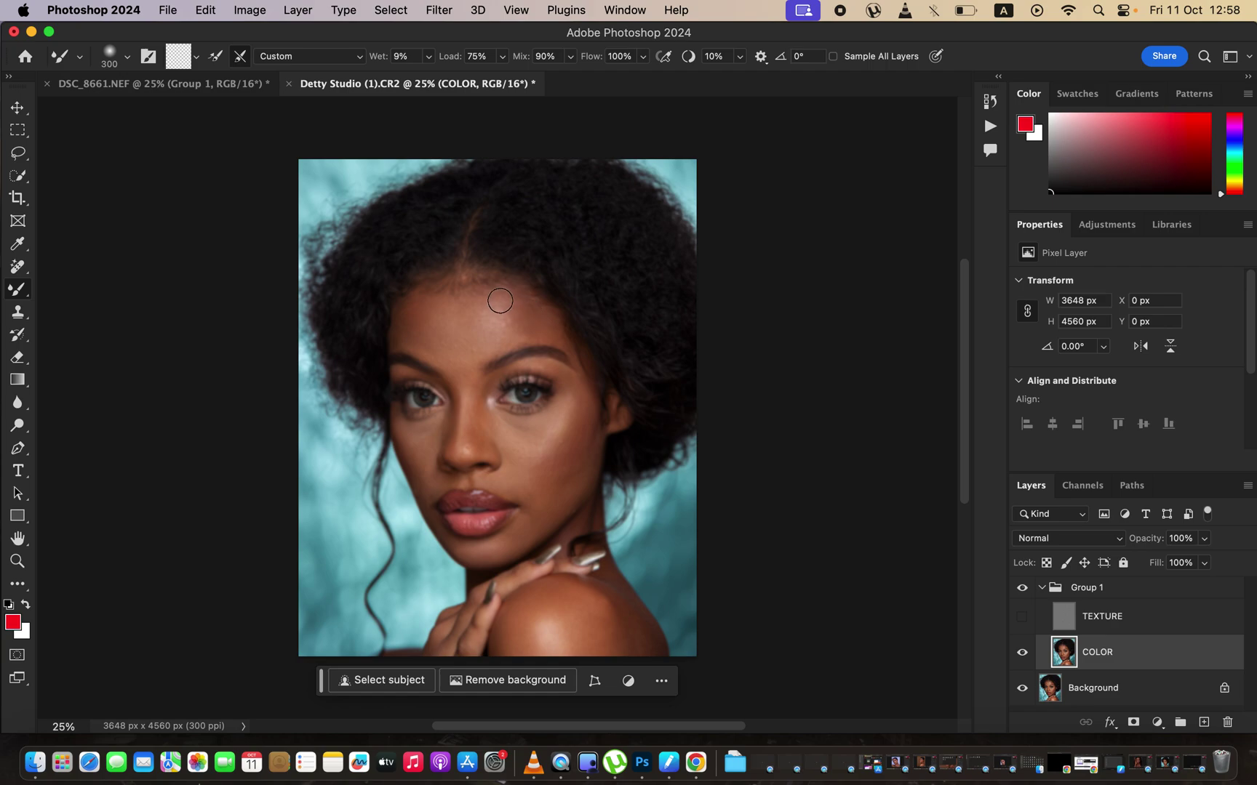
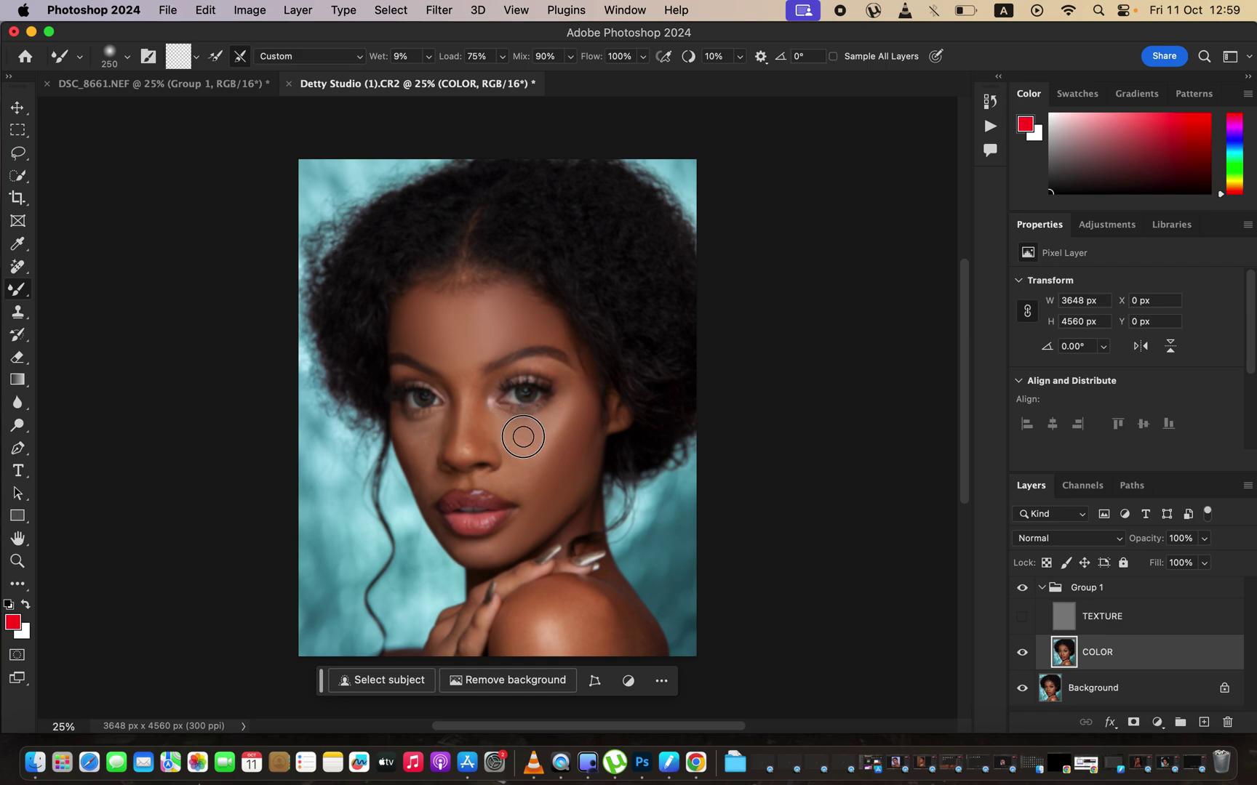
mouse_move(561, 413)
left_mouse_down()
mouse_move(541, 441)
mouse_move(553, 409)
mouse_move(547, 438)
mouse_move(571, 411)
left_mouse_up()
mouse_move(527, 452)
left_mouse_down()
mouse_move(516, 485)
mouse_move(507, 479)
mouse_move(534, 464)
mouse_move(538, 442)
mouse_move(524, 486)
mouse_move(513, 484)
left_mouse_up()
mouse_move(418, 439)
left_mouse_down()
mouse_move(428, 467)
mouse_move(420, 444)
mouse_move(435, 425)
mouse_move(419, 443)
mouse_move(427, 433)
mouse_move(410, 430)
mouse_move(426, 473)
mouse_move(482, 389)
mouse_move(471, 456)
mouse_move(481, 410)
mouse_move(498, 426)
mouse_move(483, 393)
mouse_move(467, 389)
left_mouse_up()
mouse_move(465, 392)
left_mouse_down()
mouse_move(461, 454)
mouse_move(462, 415)
left_mouse_up()
Blend the shoulder highlights on the COLOR layer with the Mixer Brush and make the TEXTURE layer visible again
key("bracketleft")
key("]")
mouse_move(597, 615)
left_mouse_down()
mouse_move(645, 636)
mouse_move(597, 604)
mouse_move(619, 608)
mouse_move(576, 630)
mouse_move(556, 621)
mouse_move(554, 645)
mouse_move(545, 624)
mouse_move(569, 627)
mouse_move(555, 608)
mouse_move(572, 619)
mouse_move(554, 600)
mouse_move(513, 619)
mouse_move(509, 641)
mouse_move(560, 595)
mouse_move(592, 612)
mouse_move(574, 615)
mouse_move(569, 637)
mouse_move(618, 615)
left_mouse_up()
key("[")
key("[")
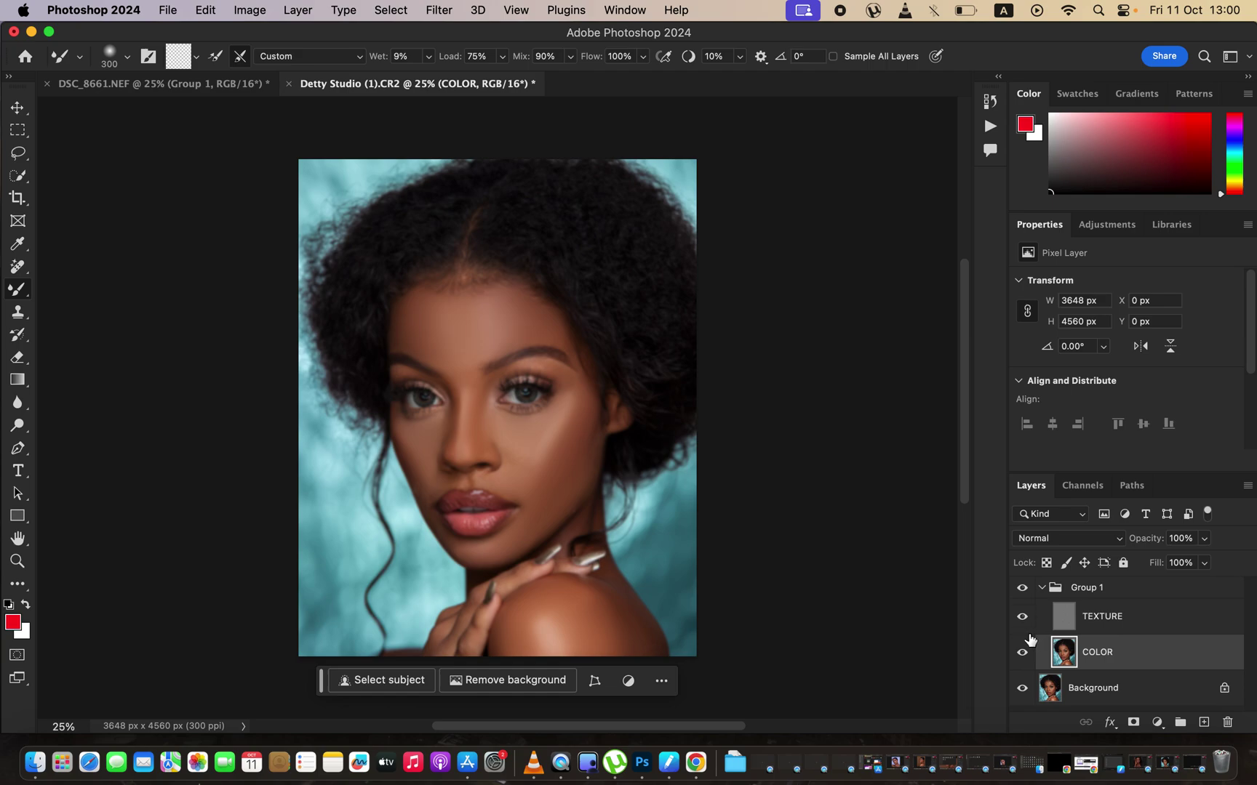
Toggle the visibility of Group 1 to compare the portrait before and after smoothing
left_click(1023, 589)
left_click(1022, 588)
left_click(1022, 589)
Refine the jaw, mouth edge and brow area on the COLOR layer with the Mixer Brush, reducing its size to 150 px
key("super+plus")
key("super+plus")
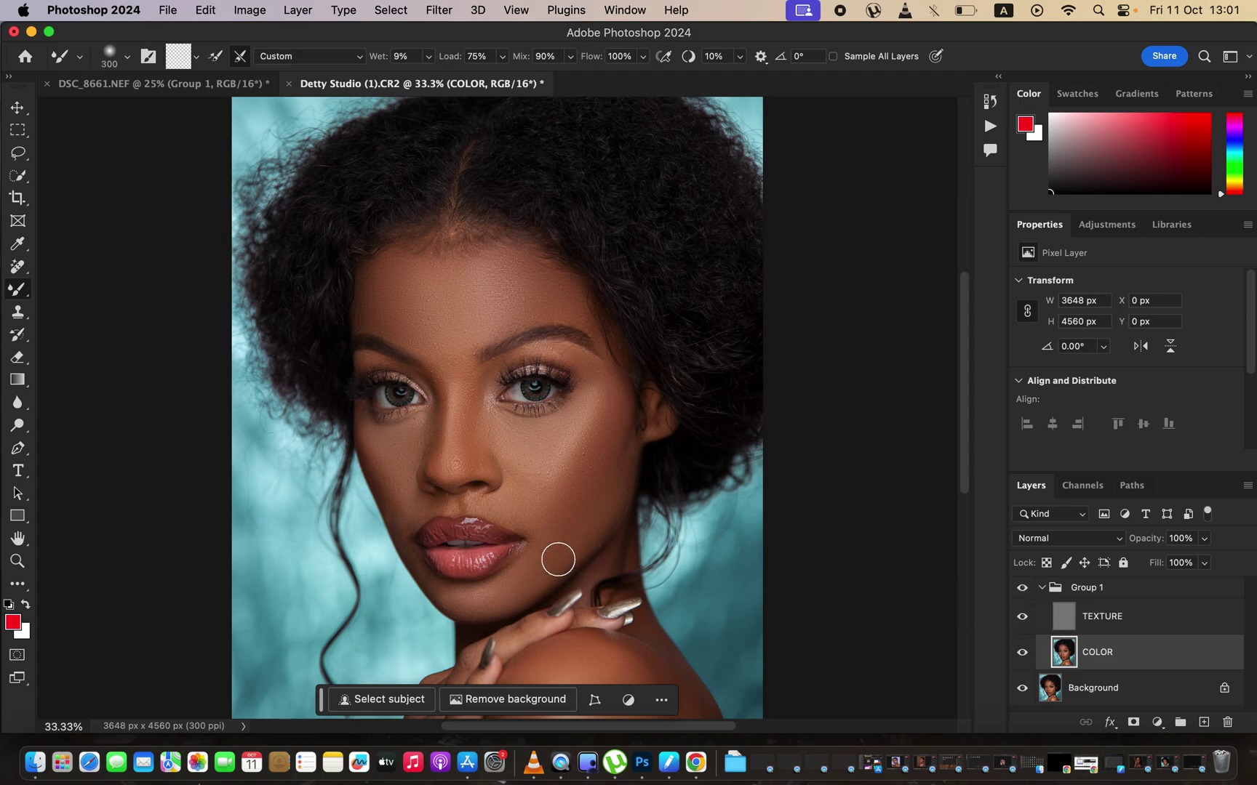
mouse_move(558, 554)
left_mouse_down()
mouse_move(536, 563)
mouse_move(541, 574)
mouse_move(574, 571)
mouse_move(603, 504)
mouse_move(570, 525)
left_mouse_up()
key("bracketleft")
mouse_move(422, 505)
left_mouse_down()
mouse_move(407, 538)
mouse_move(421, 507)
mouse_move(412, 528)
left_mouse_up()
mouse_move(543, 337)
left_mouse_down()
mouse_move(597, 365)
mouse_move(612, 392)
left_mouse_up()
Select the TEXTURE layer and ready the Clone Stamp with a 60 px brush at 0% hardness, sampling the Current Layer
left_click(1139, 624)
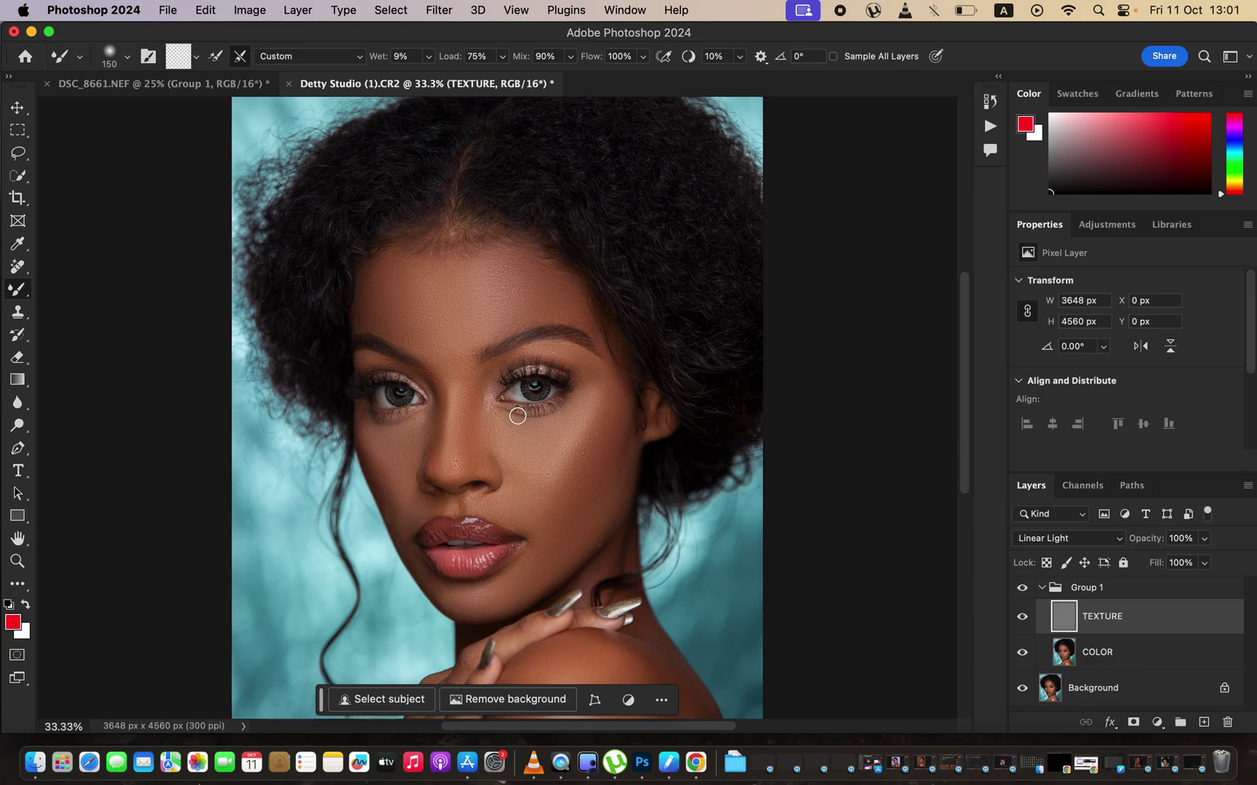
left_click(20, 317)
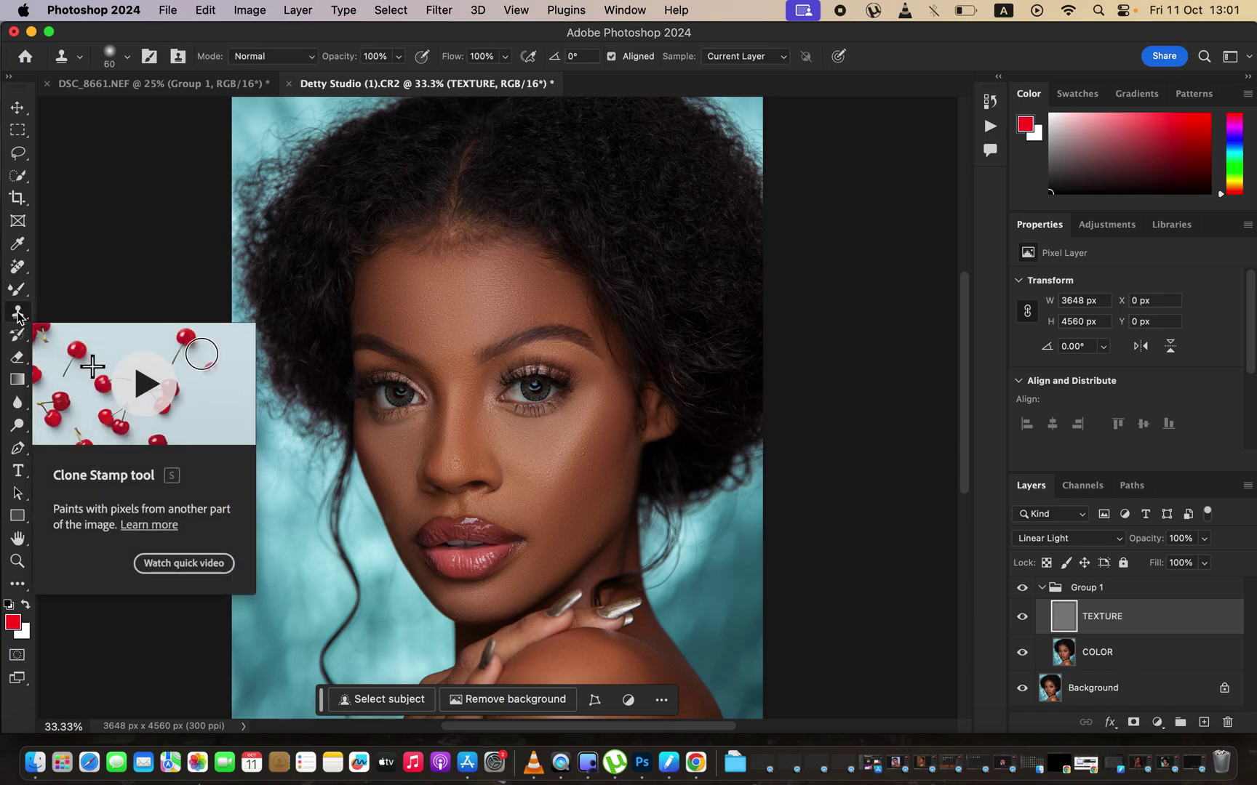
left_click(128, 58)
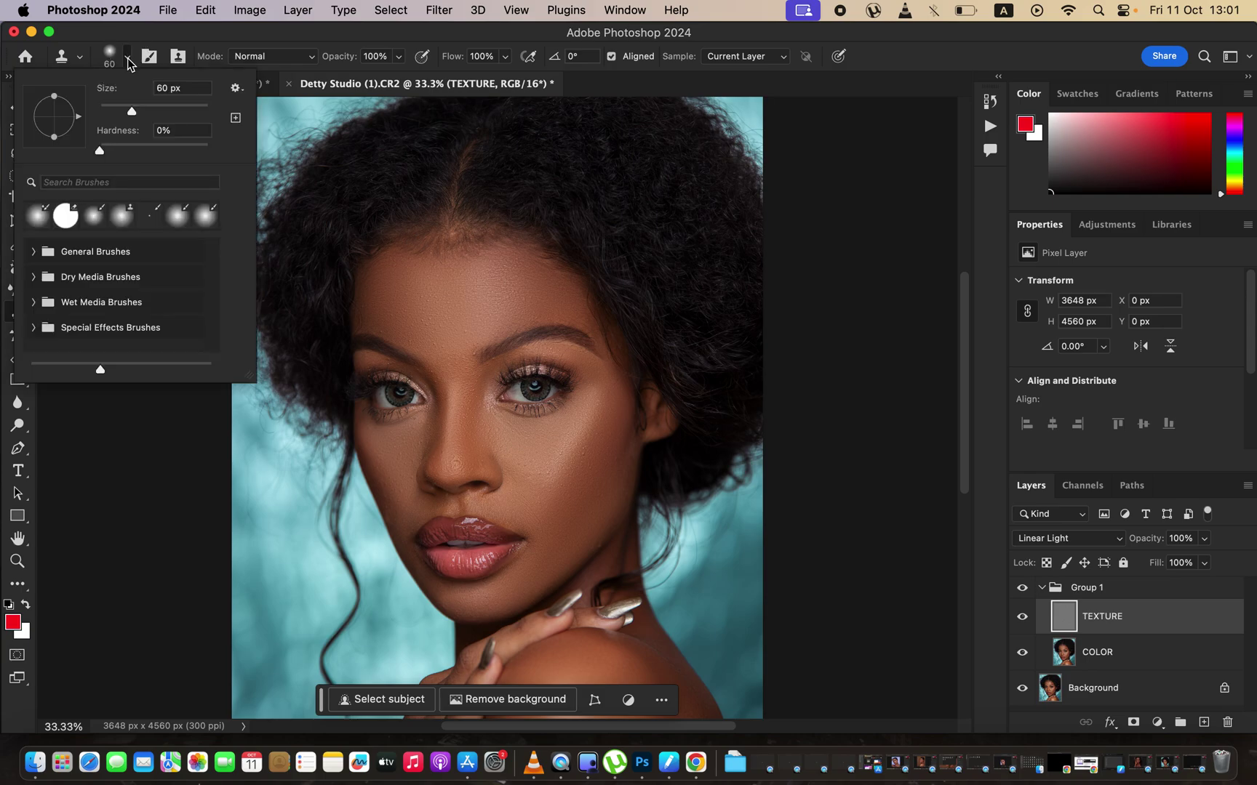
left_click(128, 58)
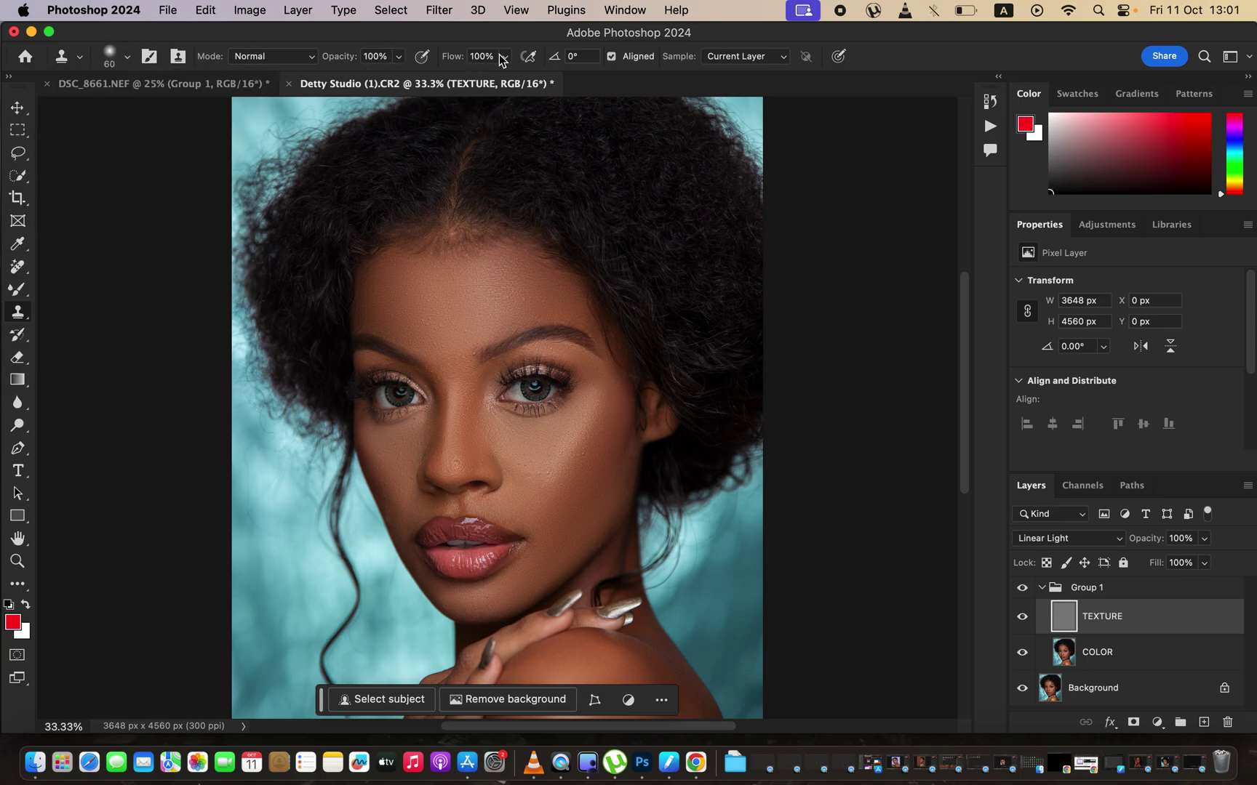
left_click(753, 60)
left_click(758, 55)
Clone clean skin texture over the bumps between the eyebrows and on the cheek and nose, undoing one misplaced dab
key("super+equal")
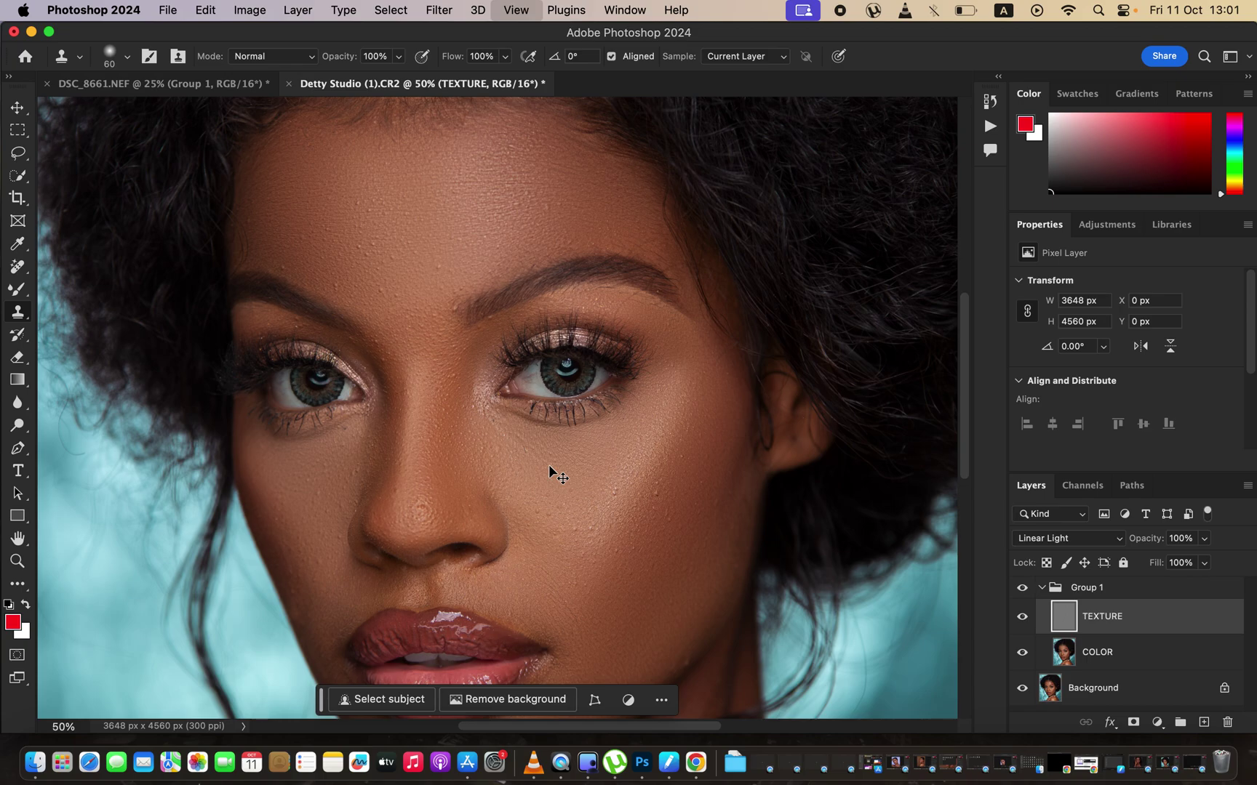
key("super+equal")
key("super+equal")
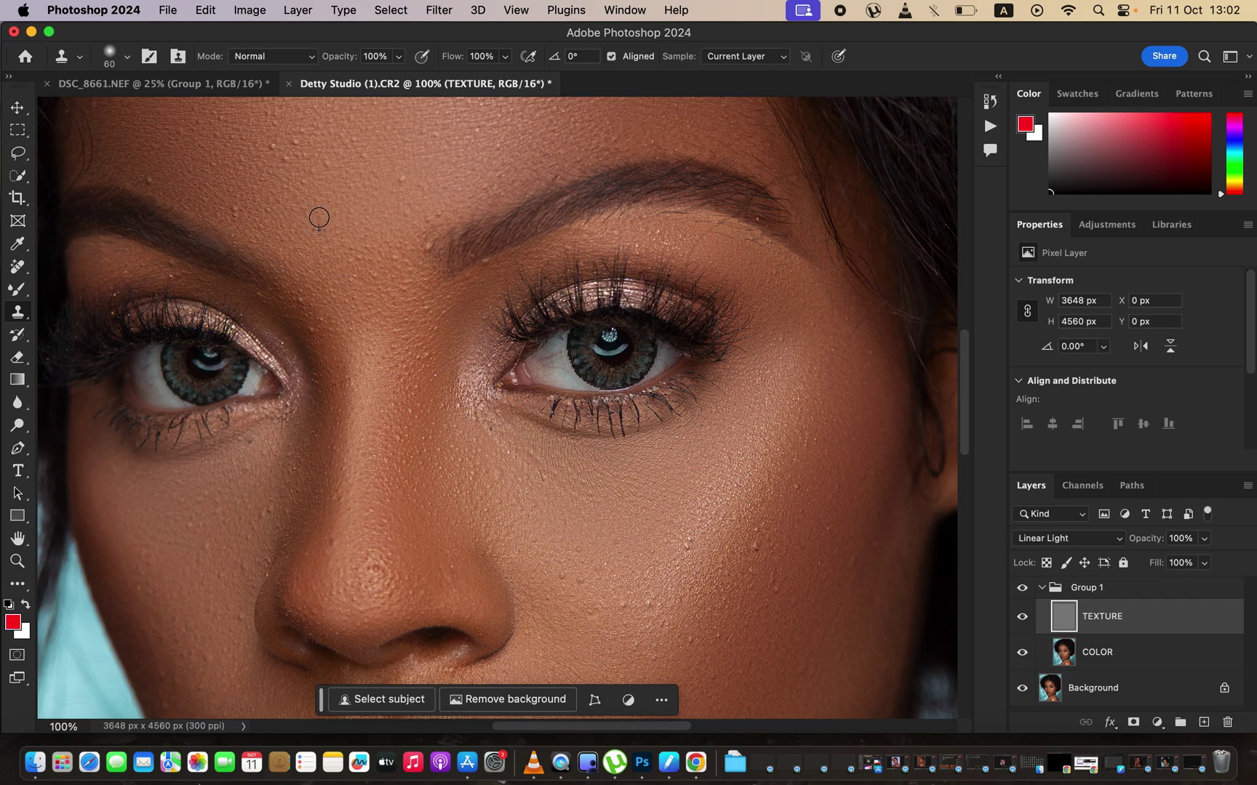
left_click(395, 207, "alt")
left_click(378, 259)
mouse_move(757, 553)
left_mouse_down()
mouse_move(812, 557)
mouse_move(776, 590)
mouse_move(651, 598)
left_mouse_up()
mouse_move(687, 542)
left_mouse_down()
mouse_move(621, 607)
mouse_move(640, 580)
mouse_move(622, 563)
mouse_move(579, 578)
mouse_move(597, 583)
mouse_move(558, 572)
mouse_move(581, 569)
mouse_move(596, 545)
left_mouse_up()
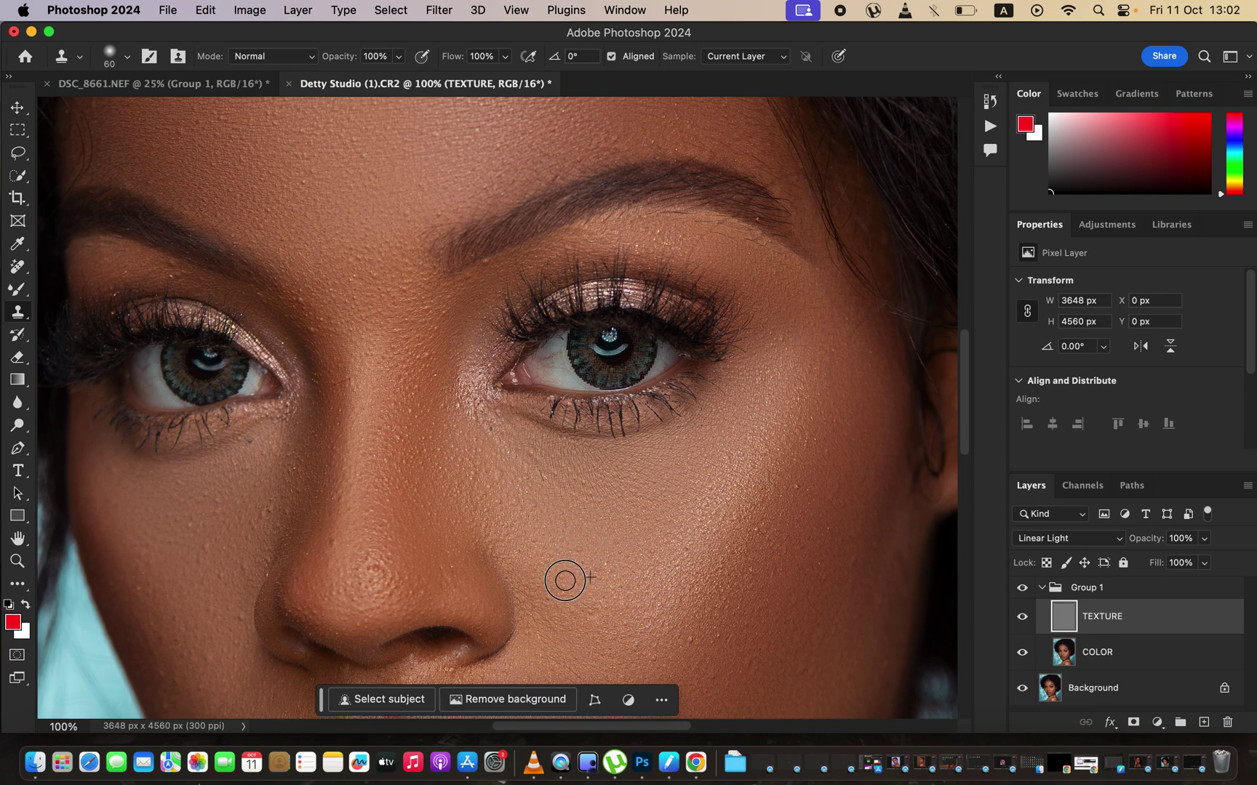
left_click(489, 594)
key("super+z")
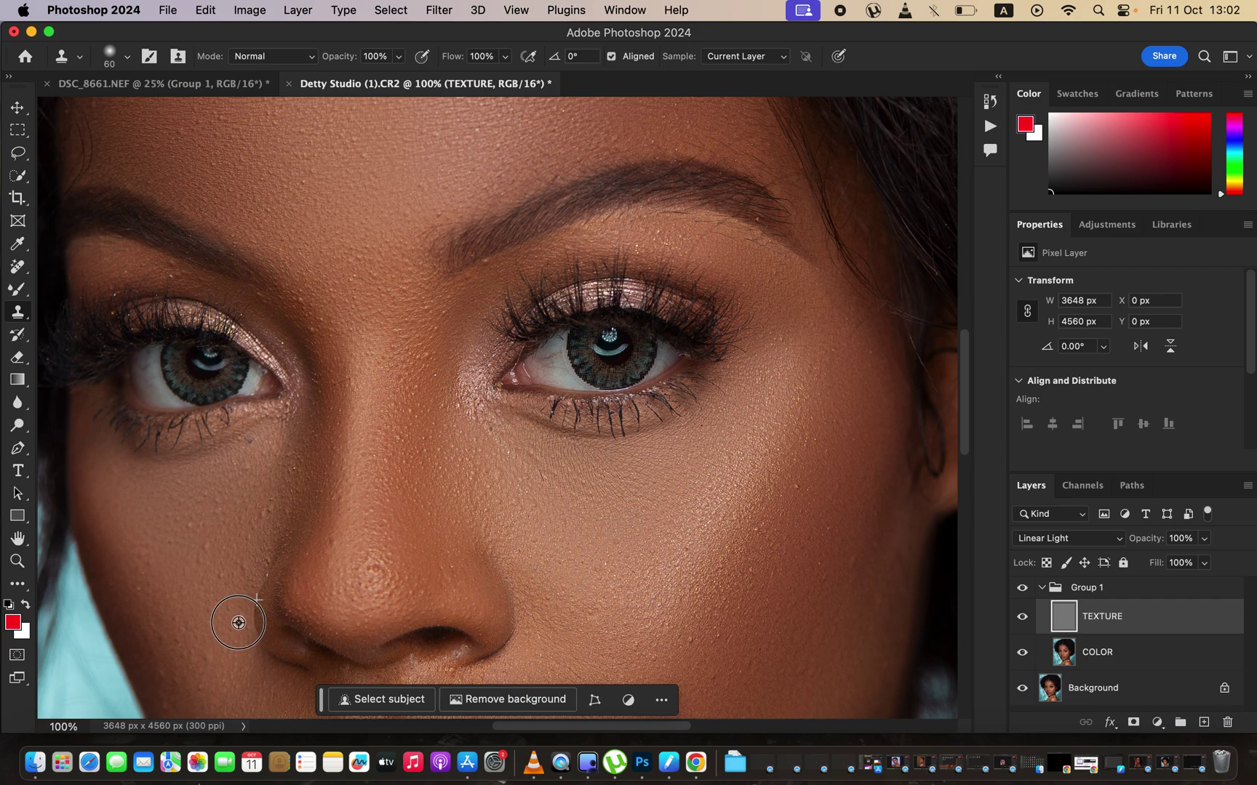
left_click(376, 571)
Collapse Group 1 and toggle its visibility to compare the retouched portrait with the original
key("super+minus")
key("super+minus")
key("super+minus")
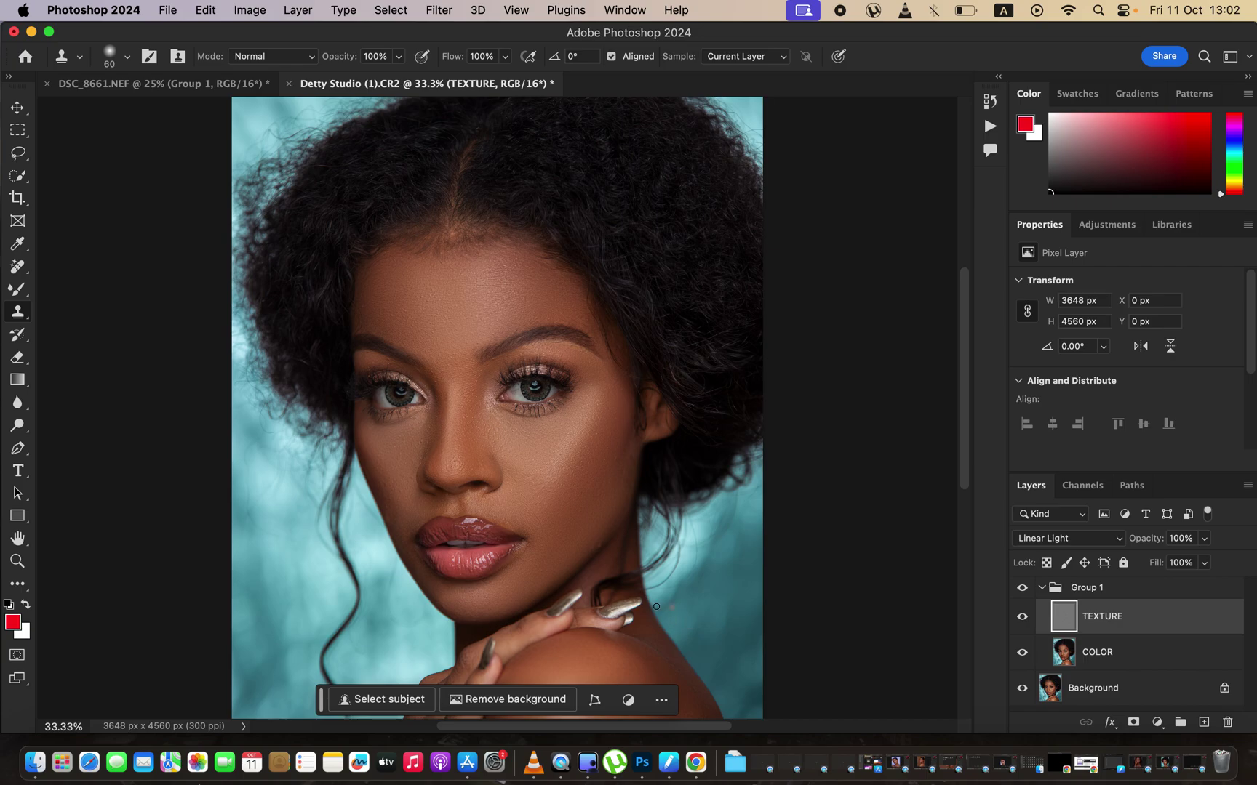
left_click(1042, 589)
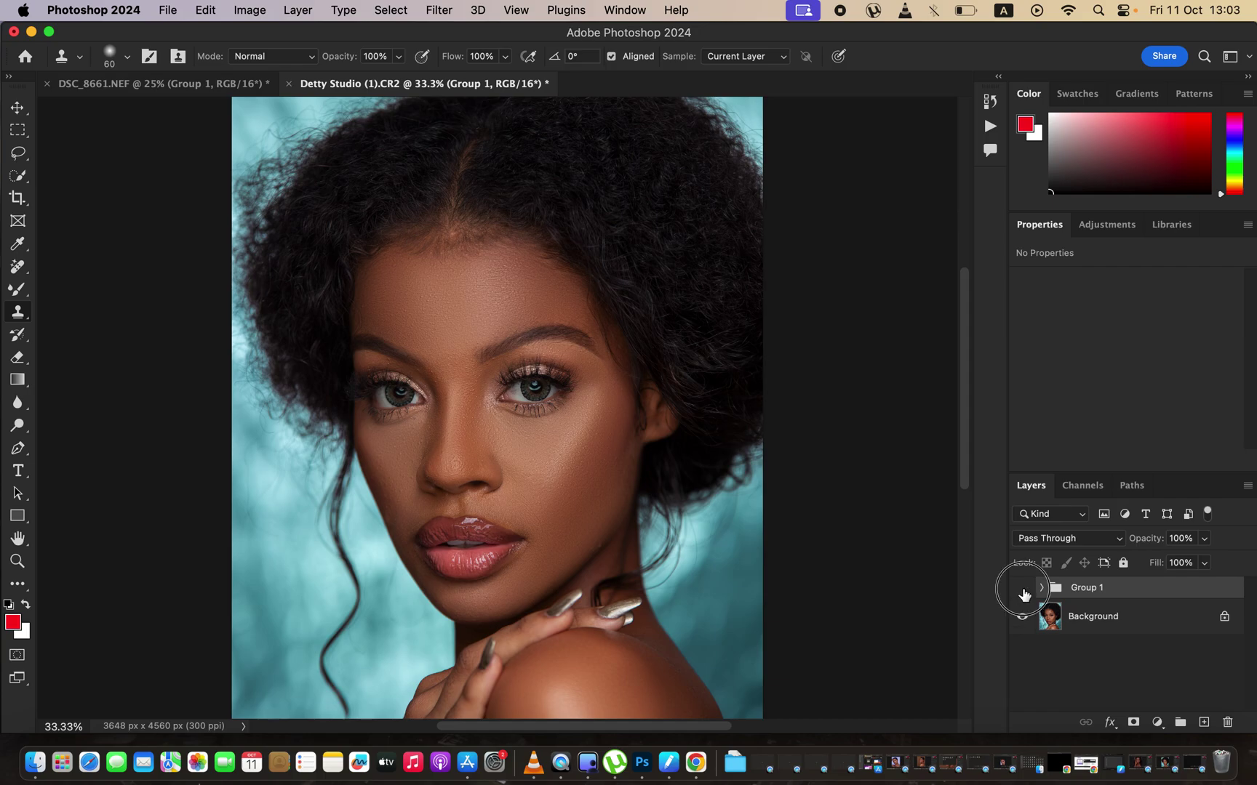
left_click(1022, 589)
left_click(166, 12)
mouse_move(218, 300)
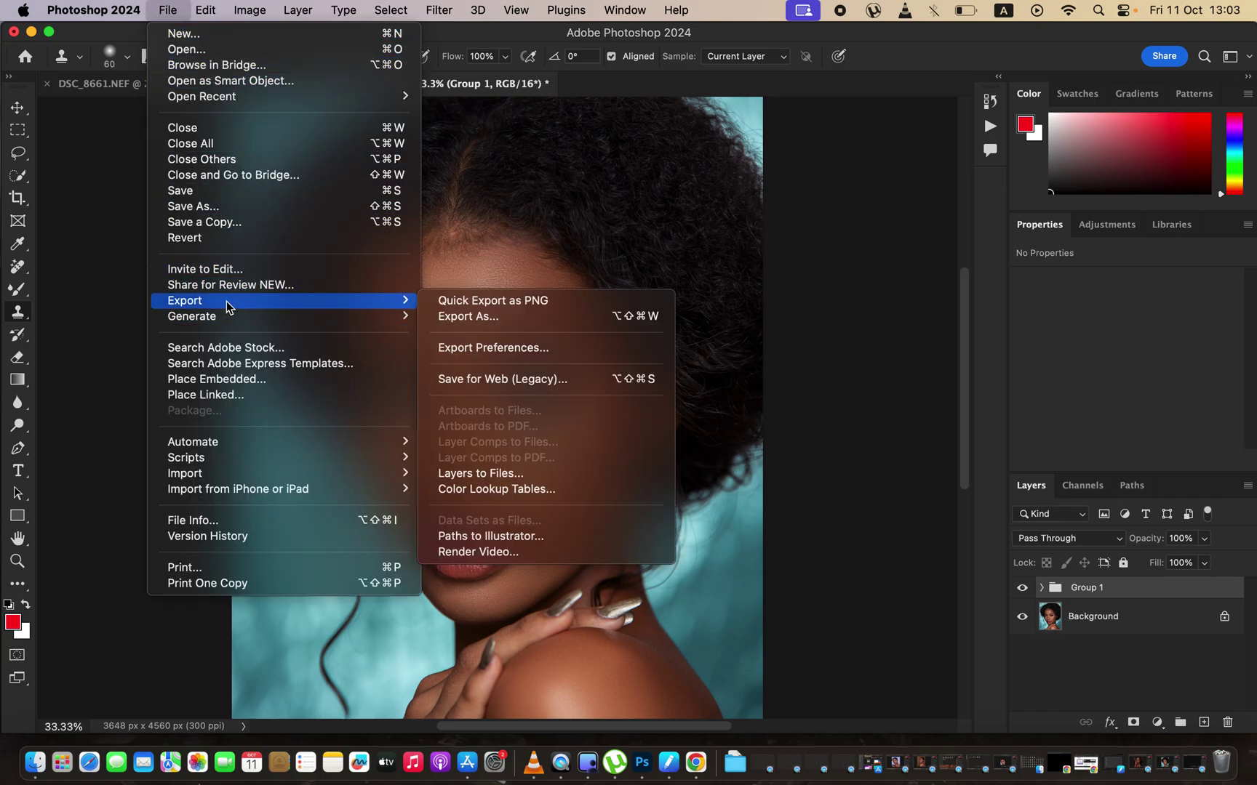
left_click(511, 317)
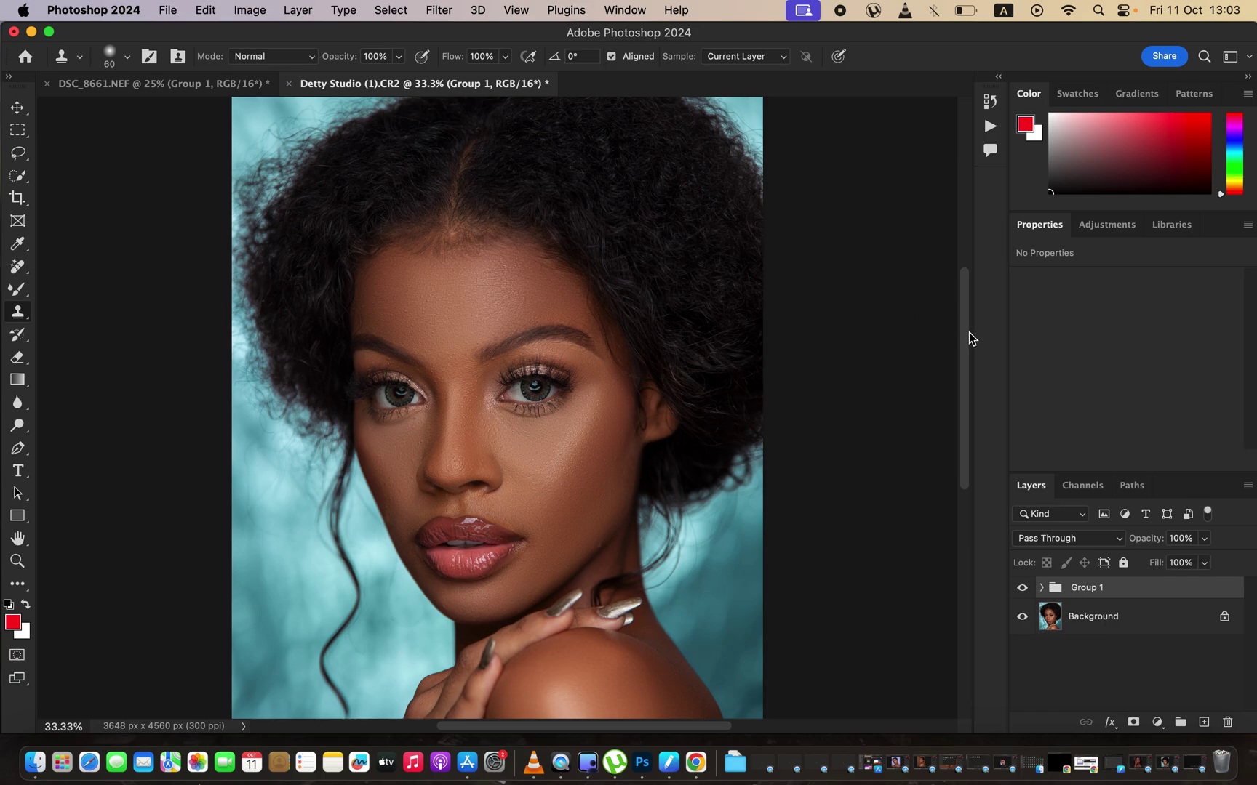
scroll(967, 331, "up", 2)
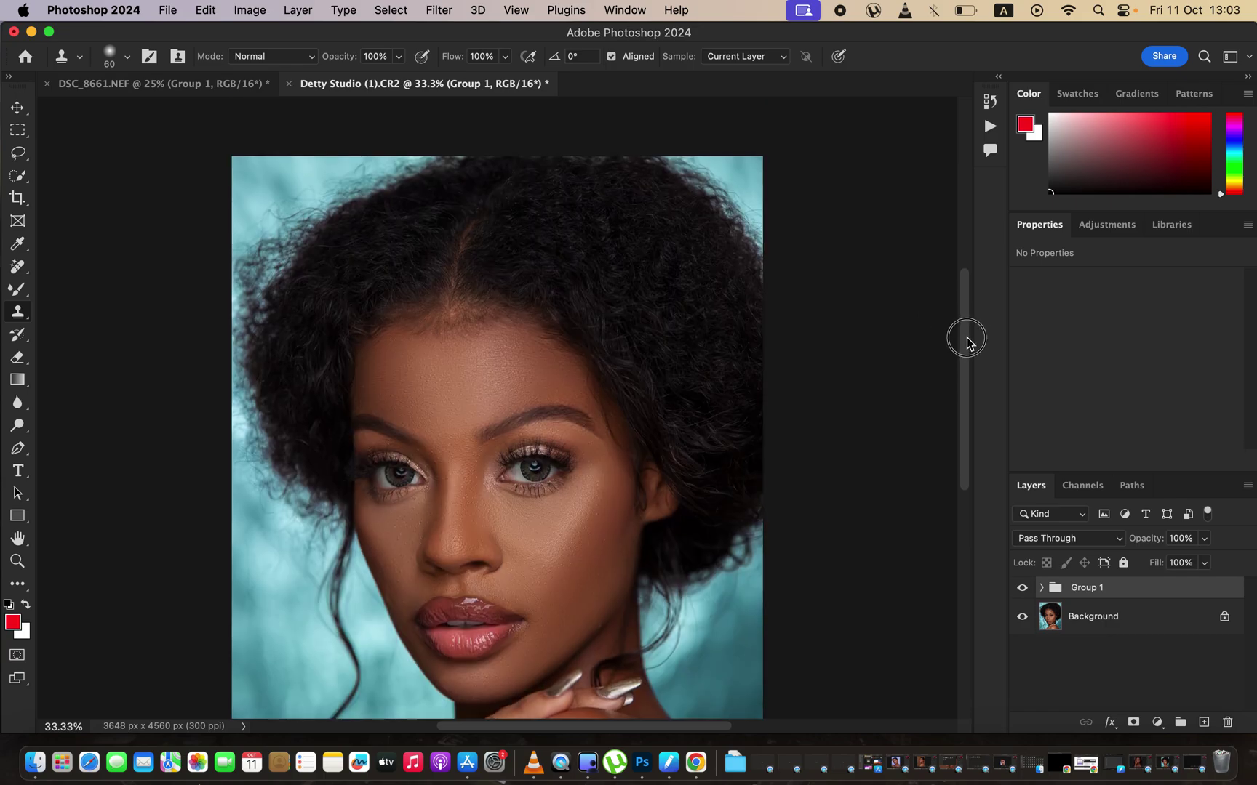
scroll(966, 340, "down", 2)
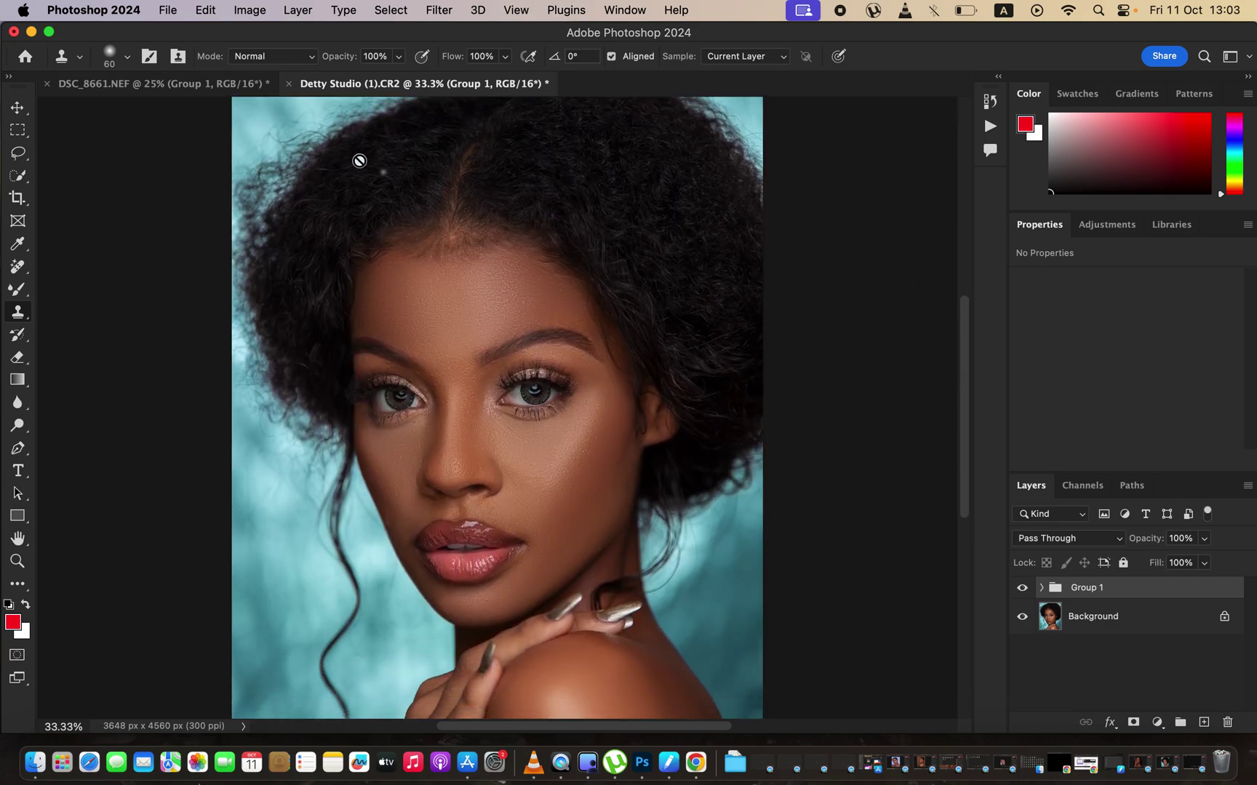
Try the Export As settings with JPG format, quality 6 and Bicubic Sharper resampling, closing the dialog without exporting
left_click(169, 10)
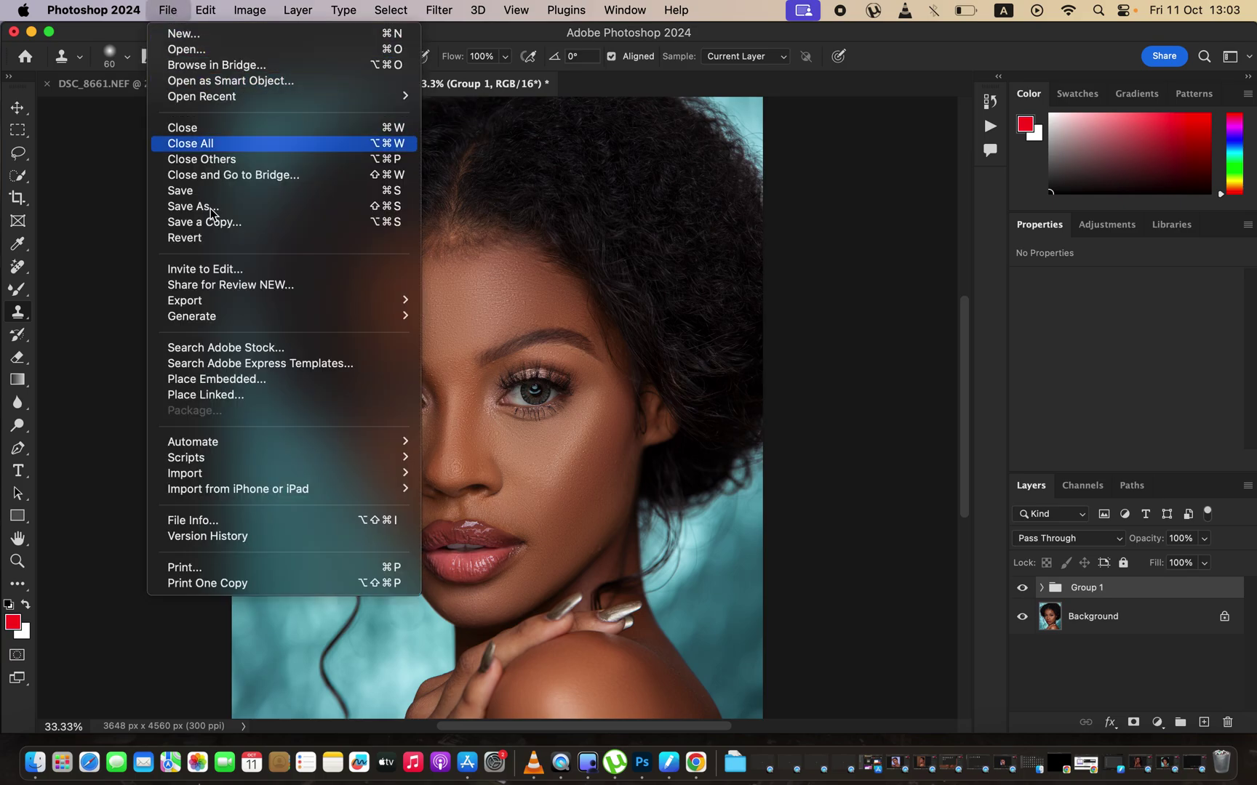
mouse_move(320, 302)
left_click(494, 324)
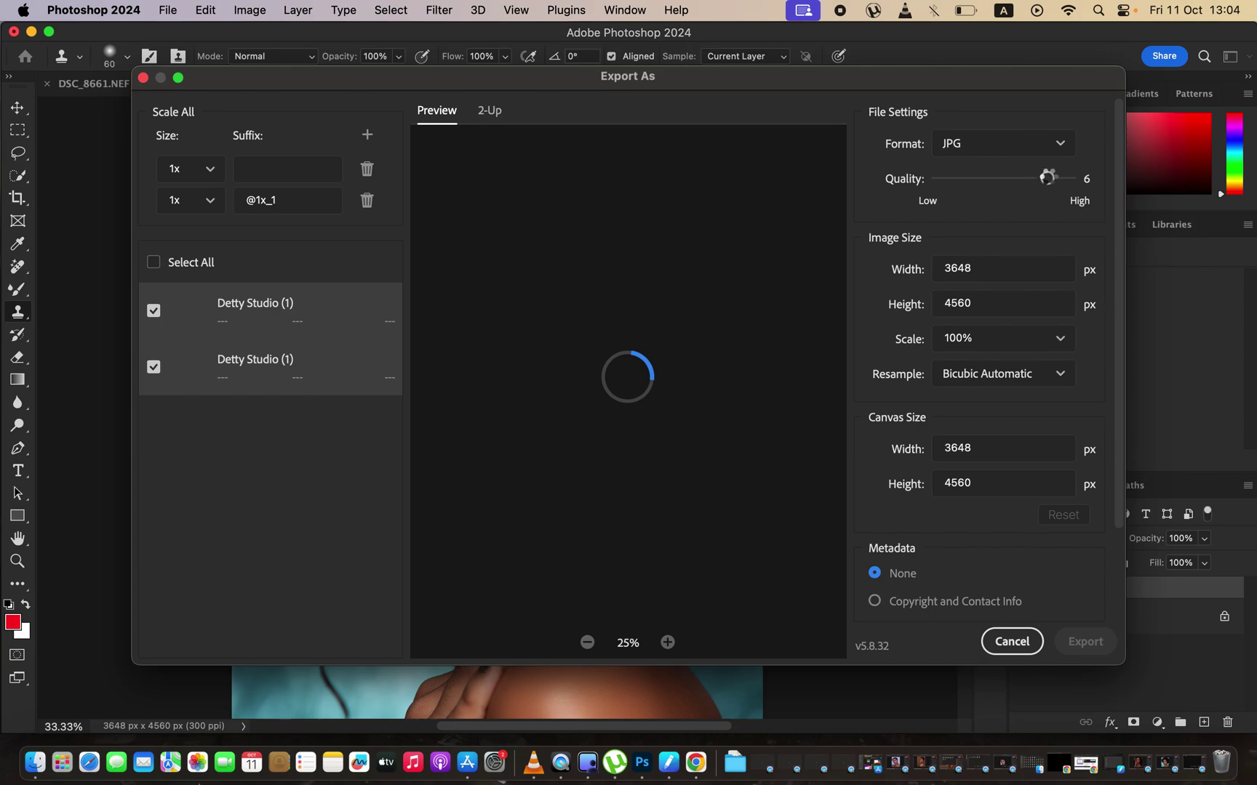
left_click(1047, 178)
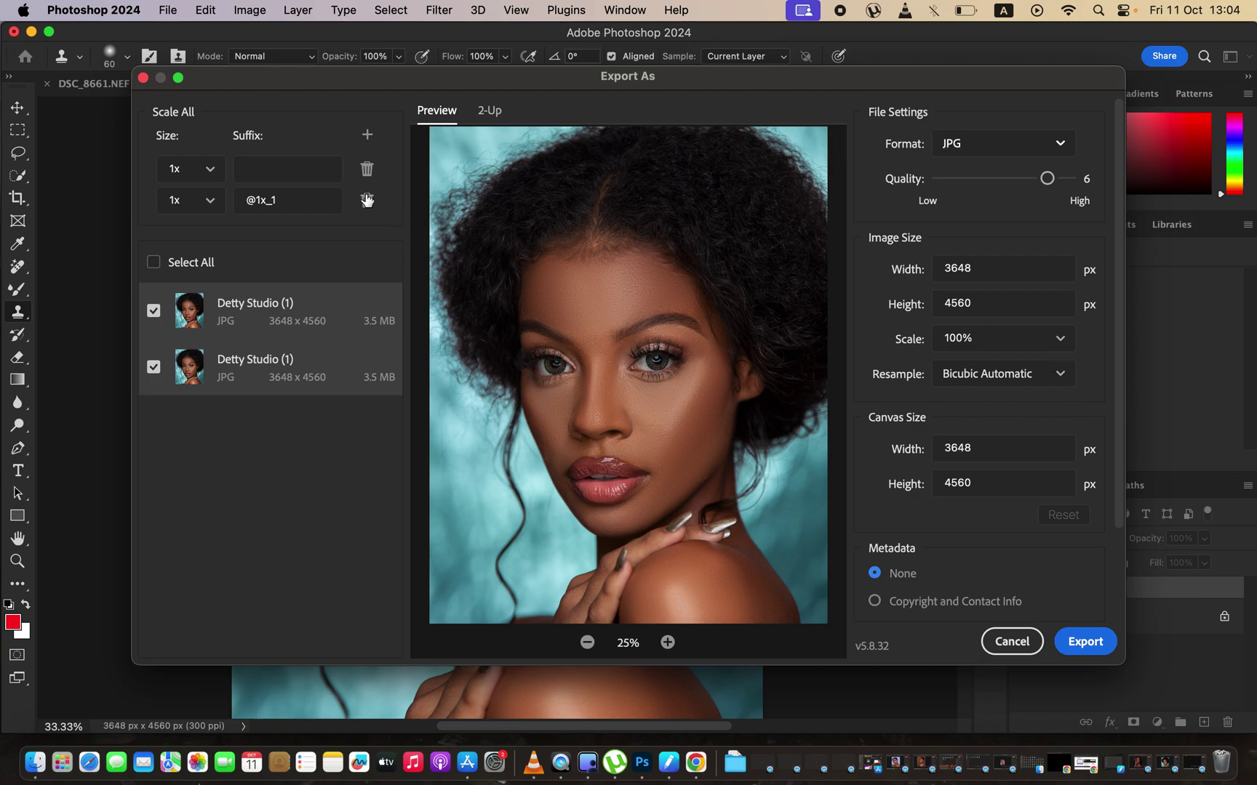
left_click(1059, 377)
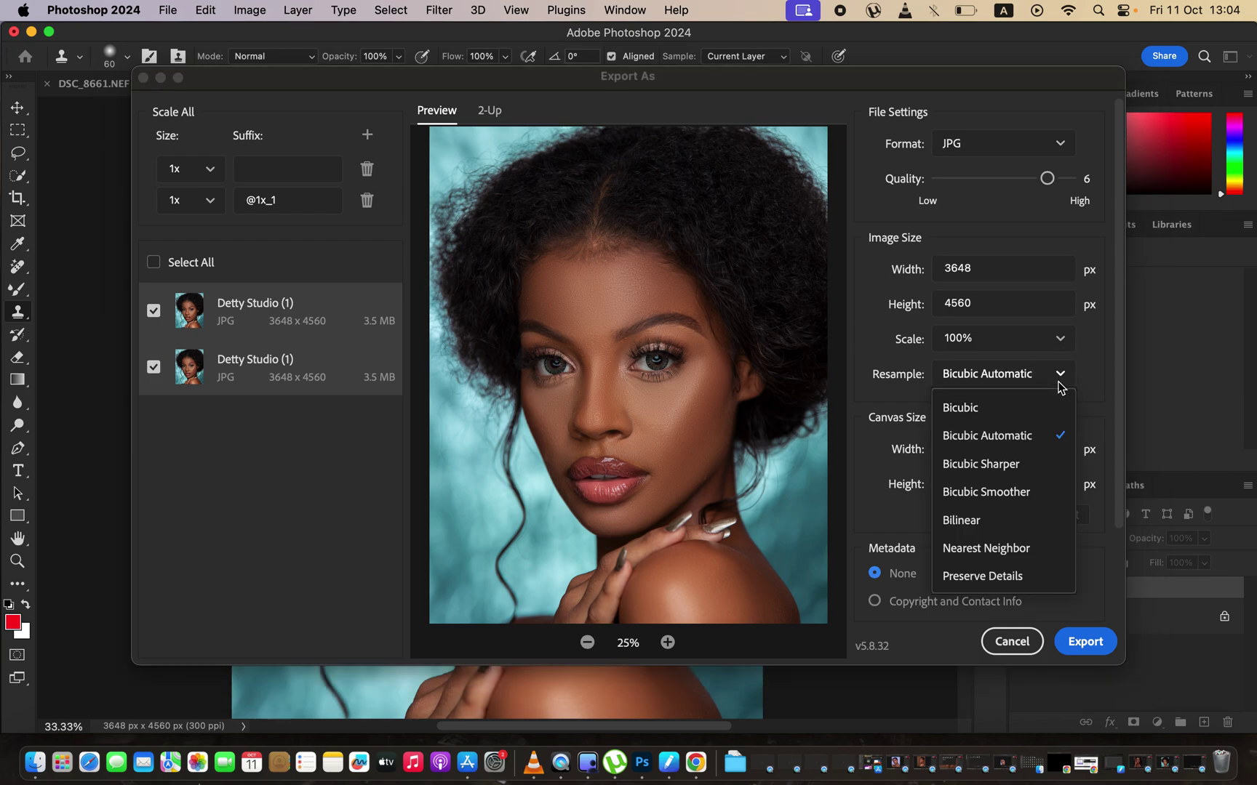
left_click(1016, 470)
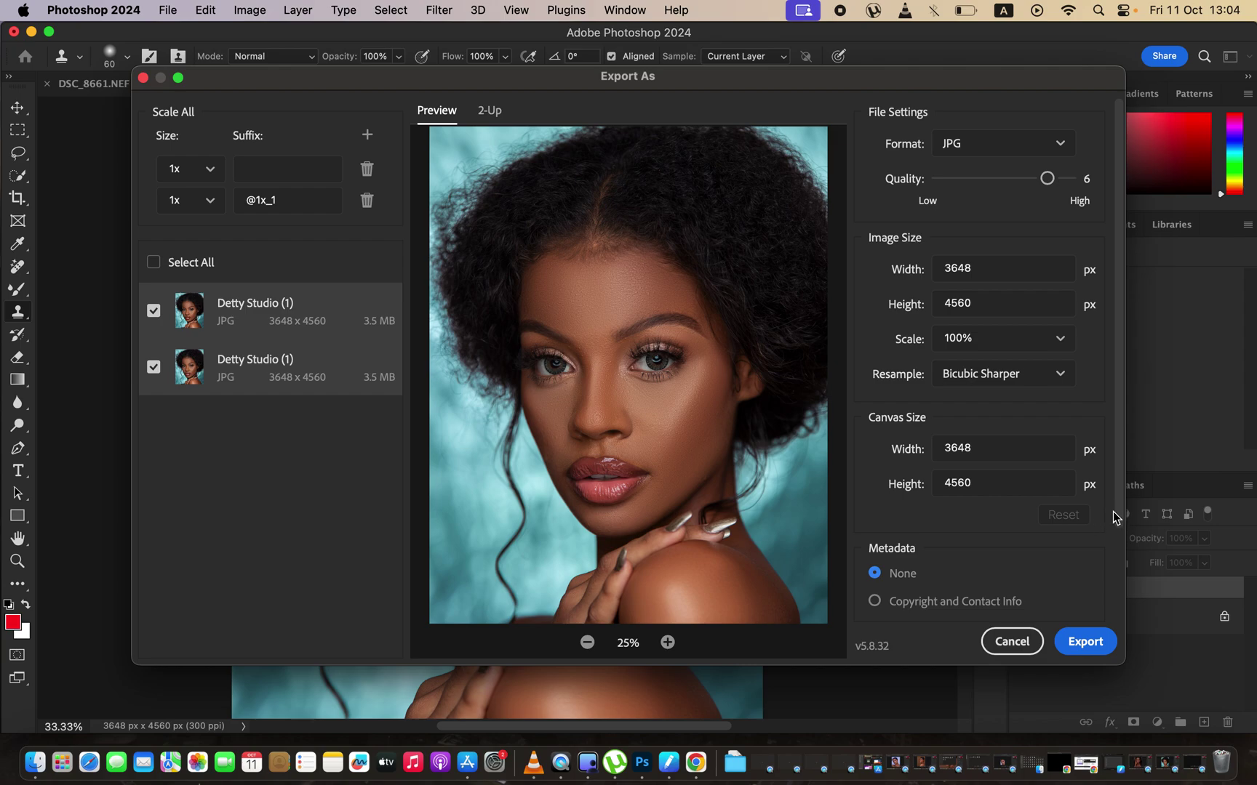
scroll(1125, 472, "down", 3)
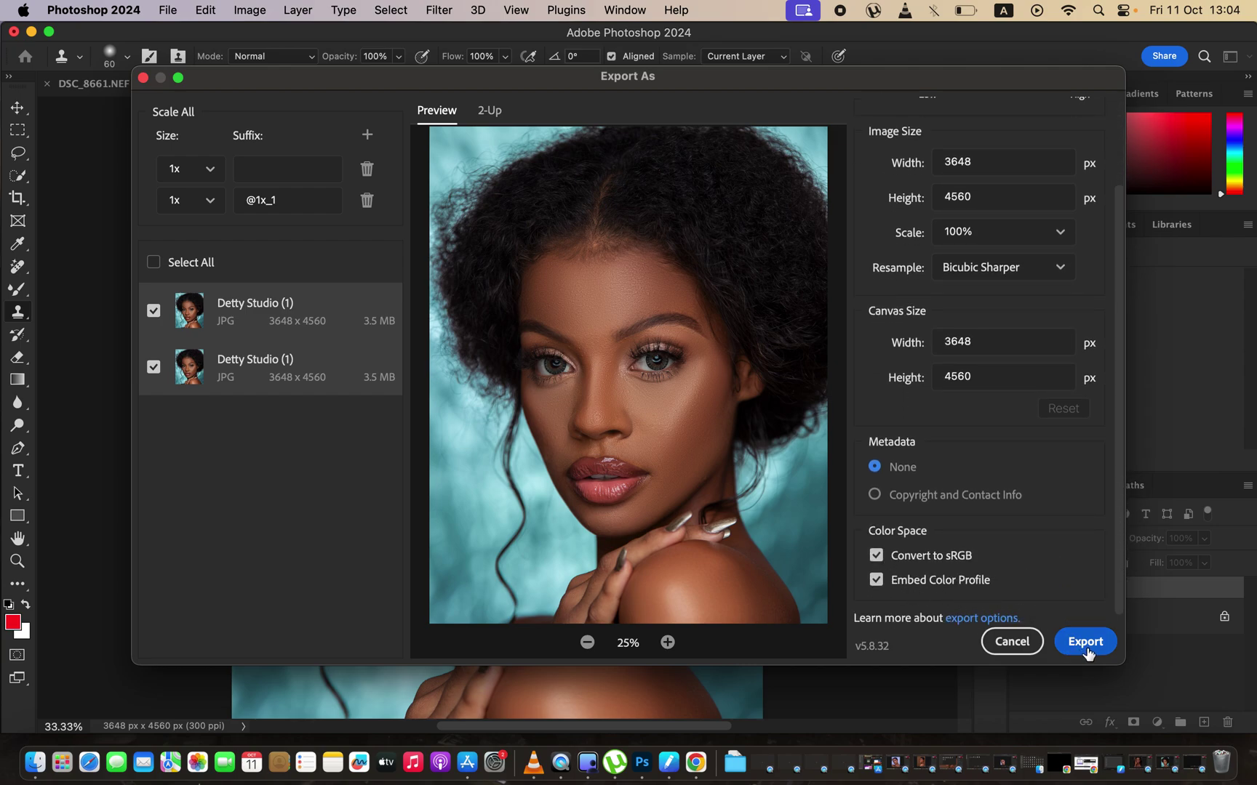
left_click(1015, 642)
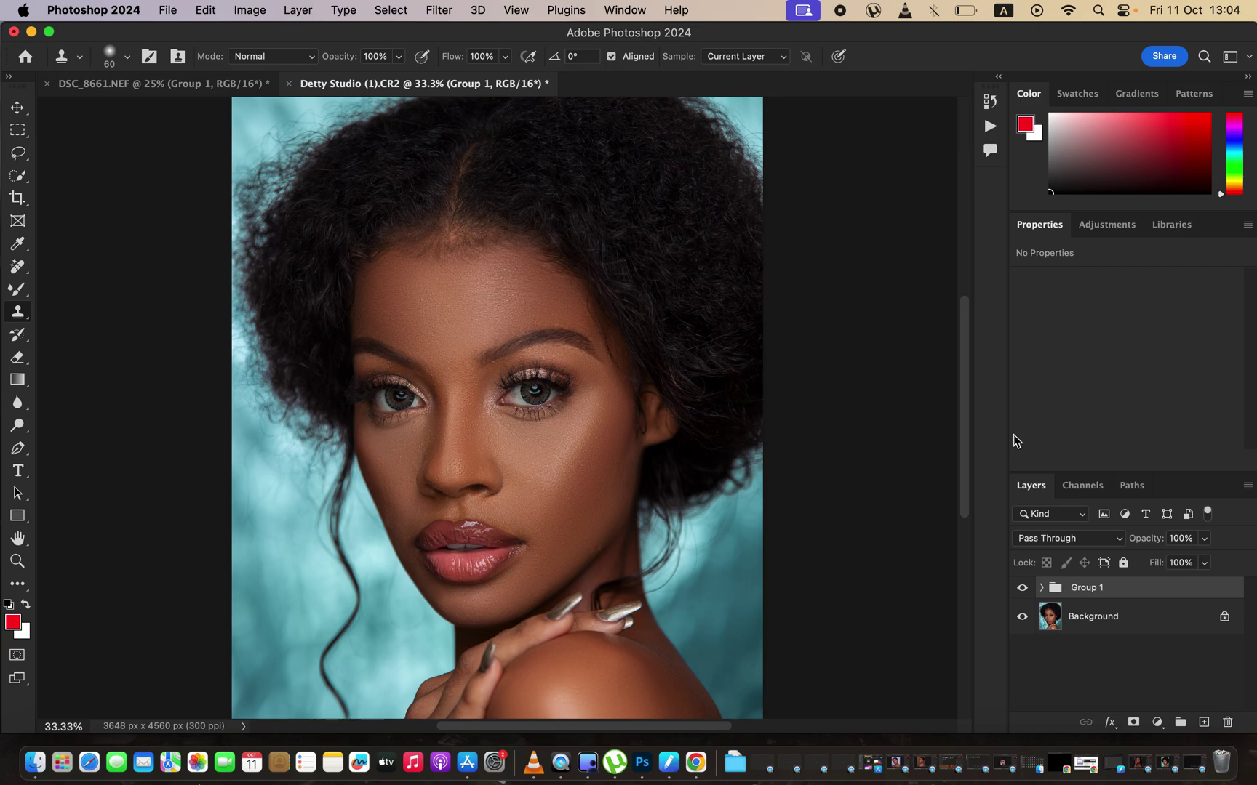
mouse_move(965, 448)
left_mouse_down()
mouse_move(968, 480)
mouse_move(965, 454)
left_mouse_up()
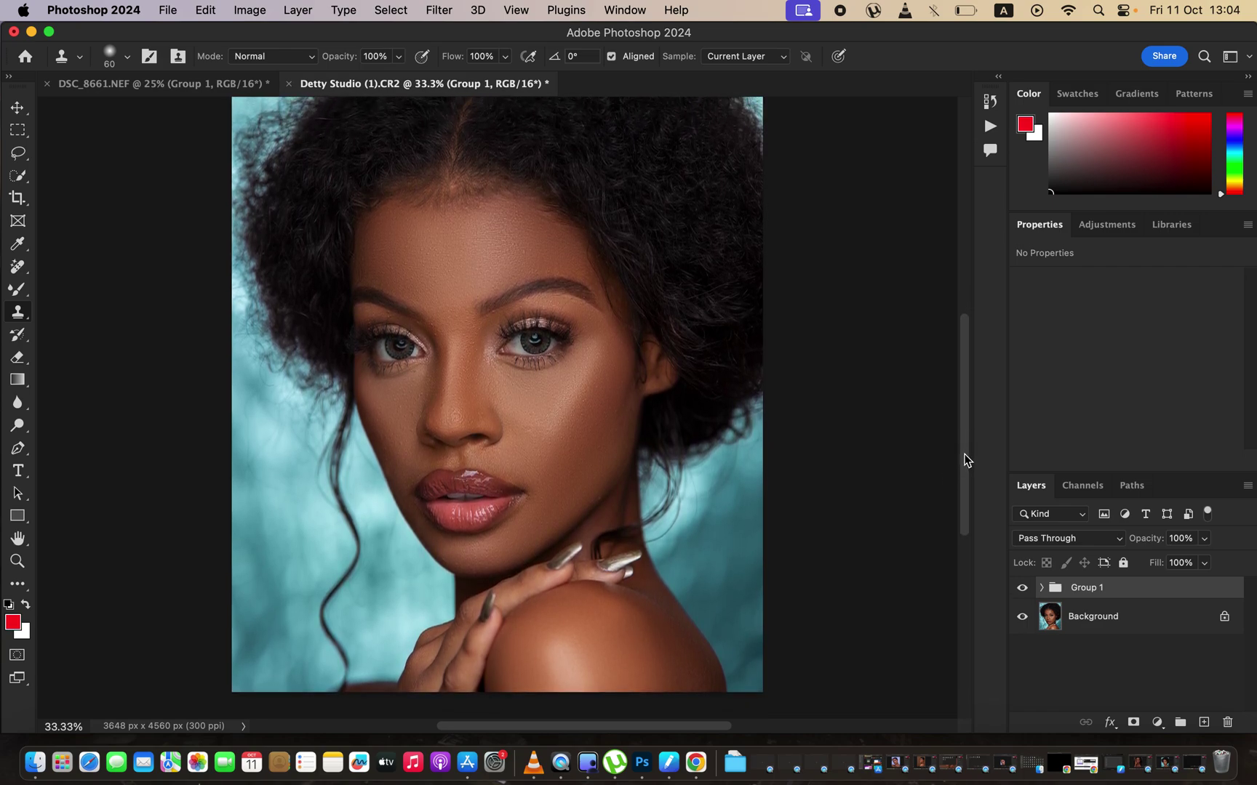